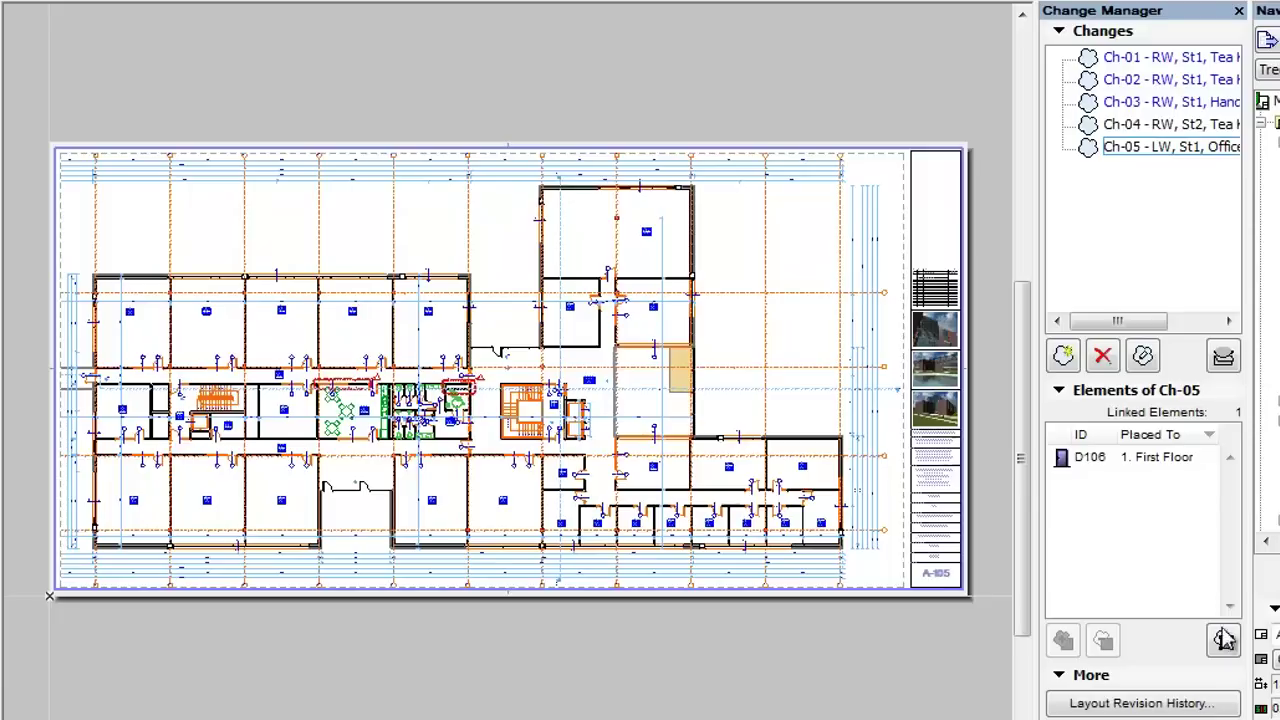
# Open the layout revision history and select the Ch-01 and Ch-03 rows under issue 02.
pyautogui.click(1226, 706)
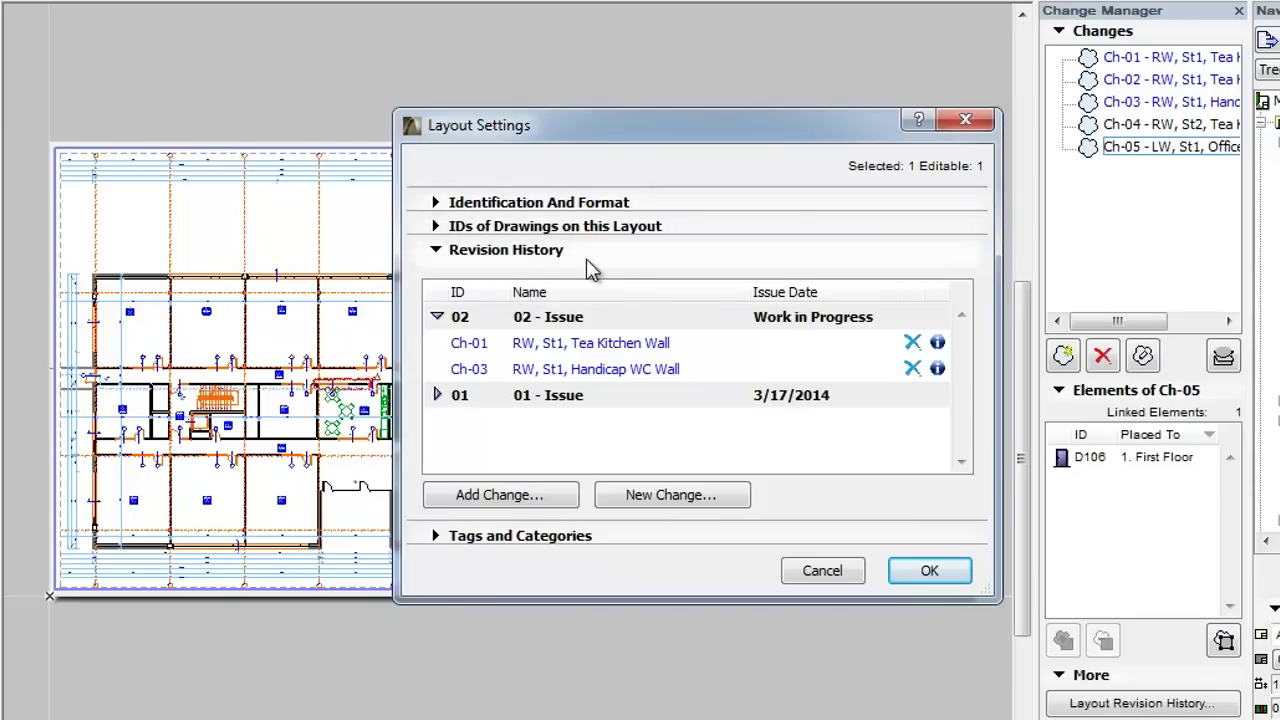
pyautogui.click(700, 318)
pyautogui.click(712, 350)
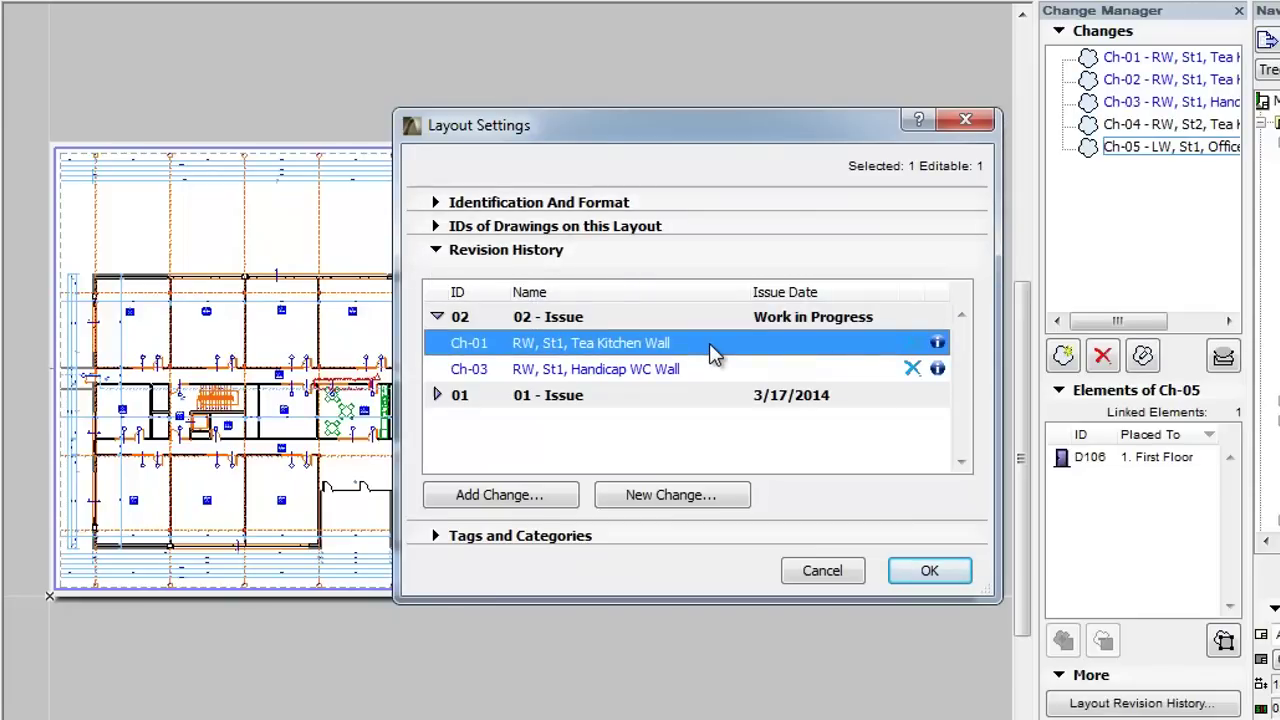
pyautogui.click(712, 372)
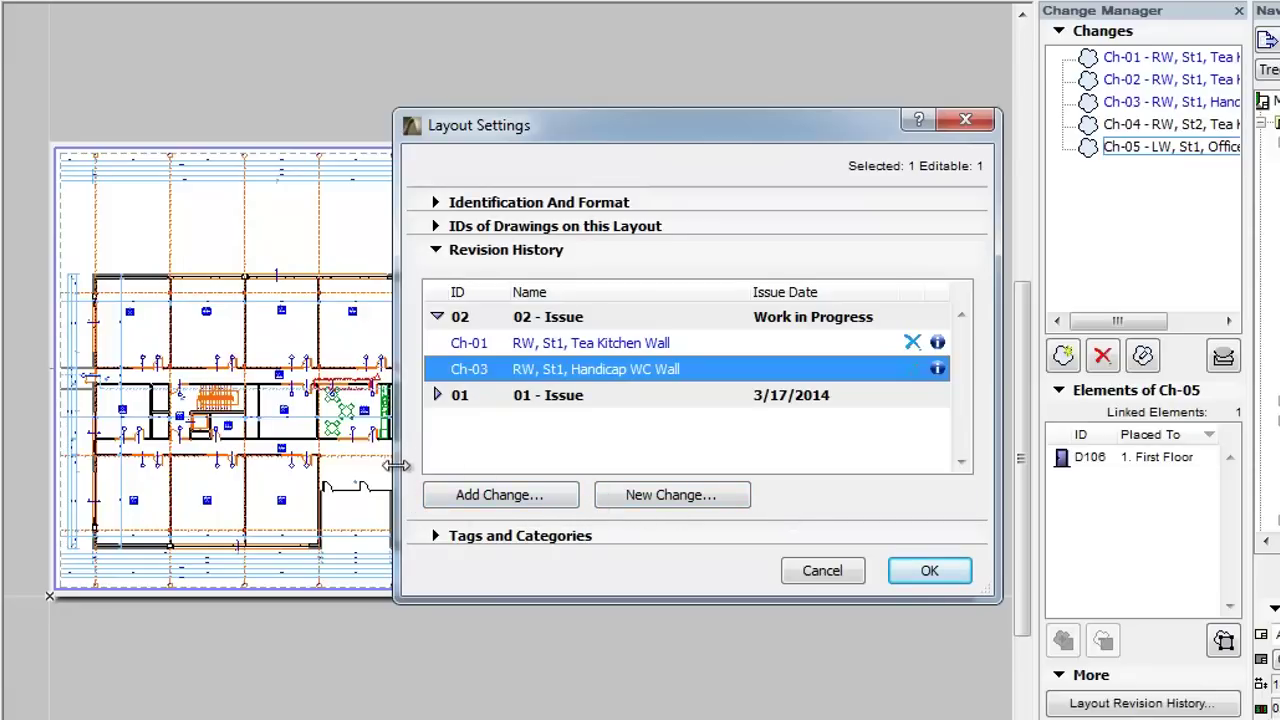
# Link existing change Ch-02 Tea Kitchen Window to the layout's issue 02.
pyautogui.click(565, 503)
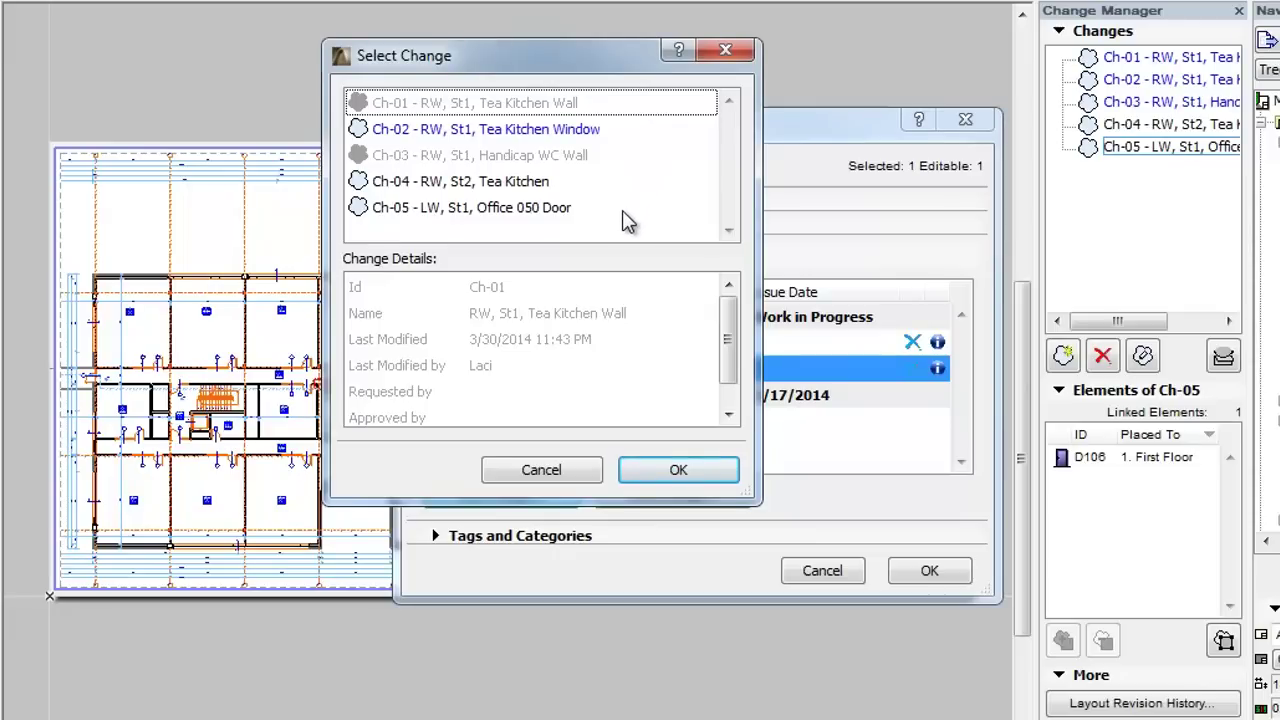
pyautogui.click(604, 103)
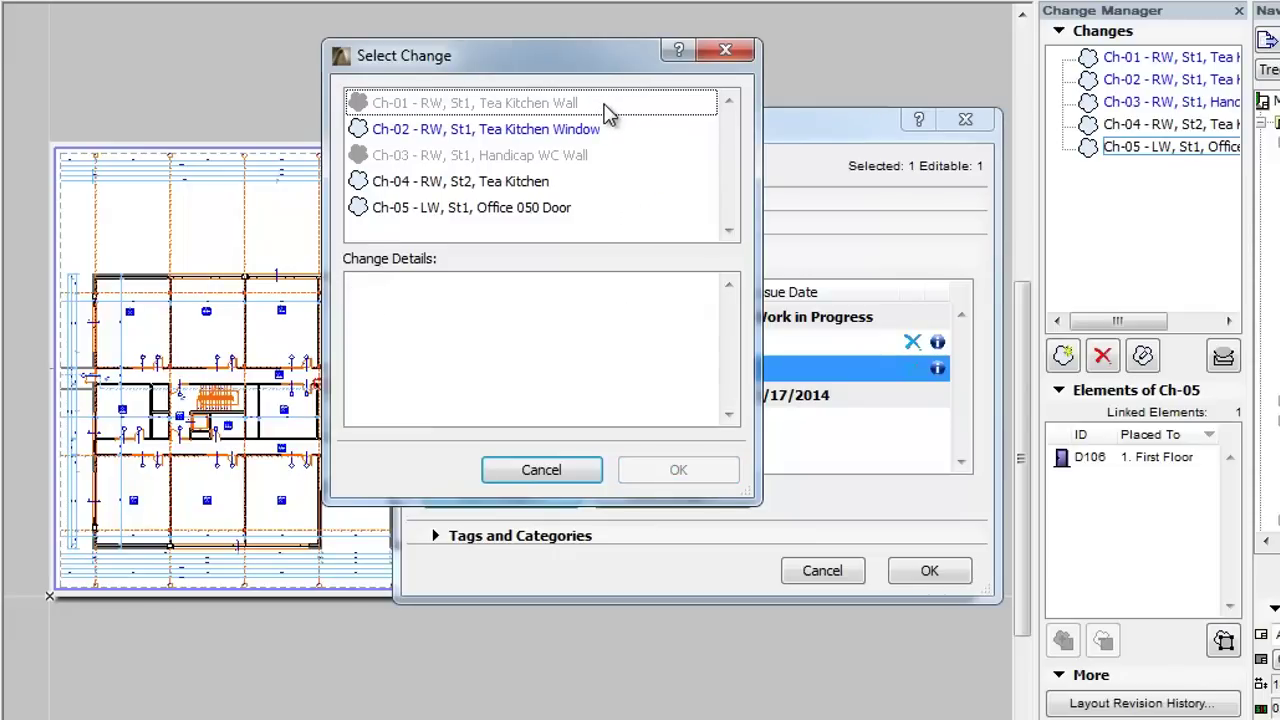
pyautogui.click(593, 158)
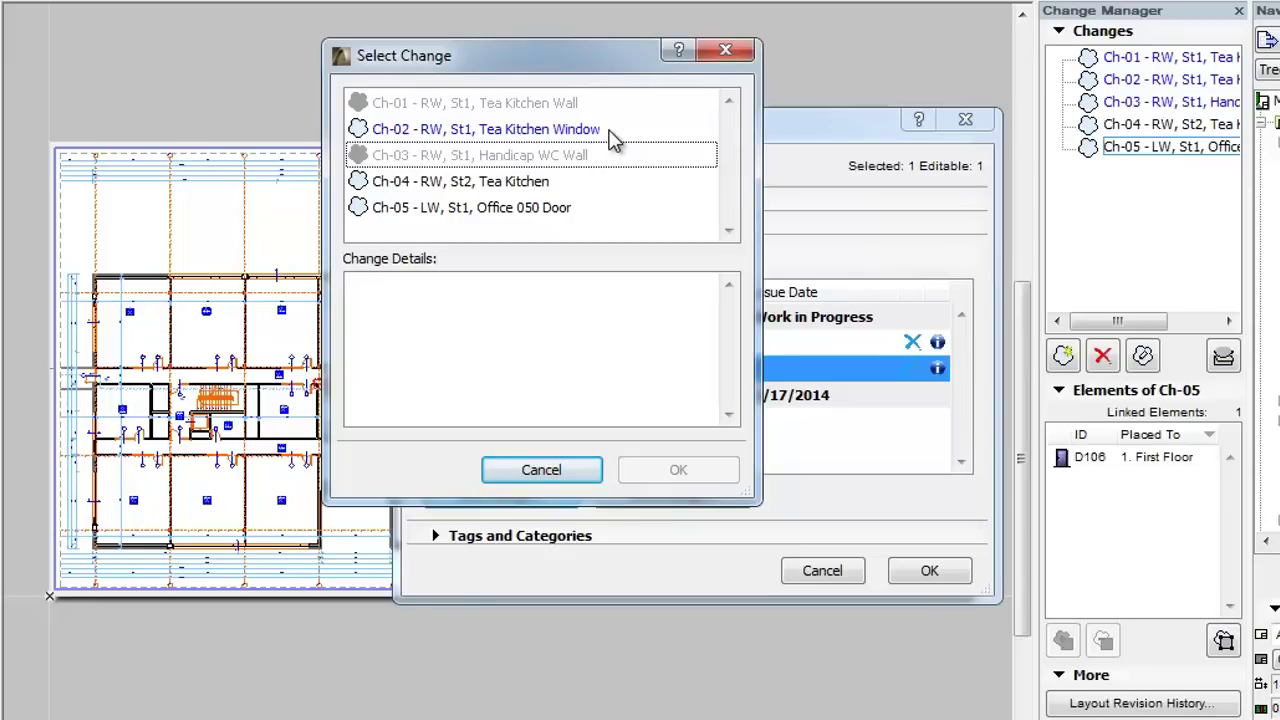
pyautogui.click(612, 140)
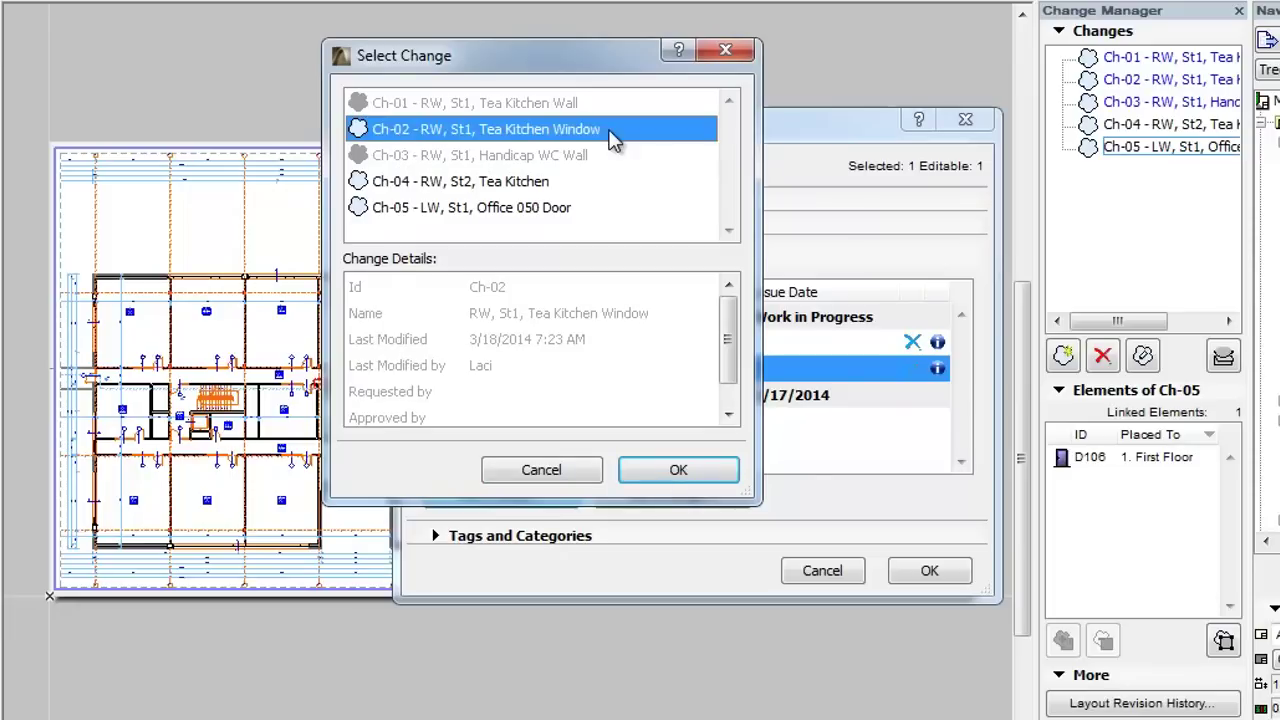
pyautogui.click(617, 185)
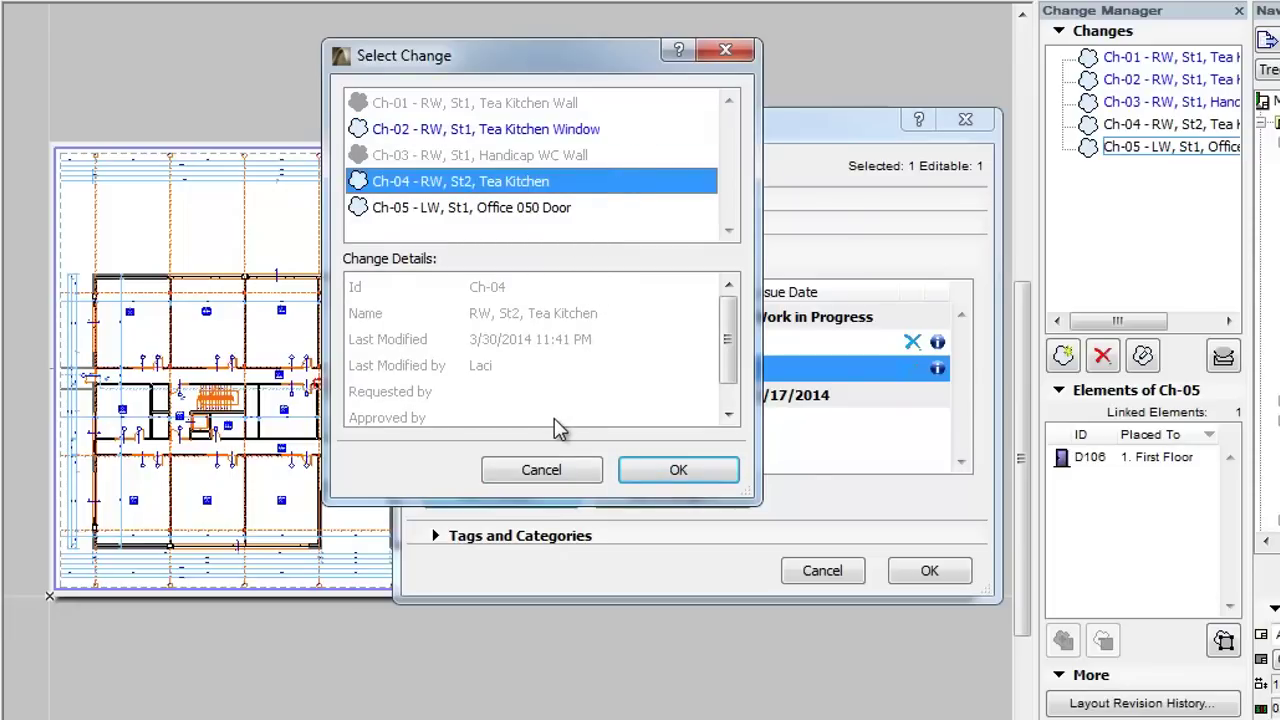
pyautogui.click(609, 140)
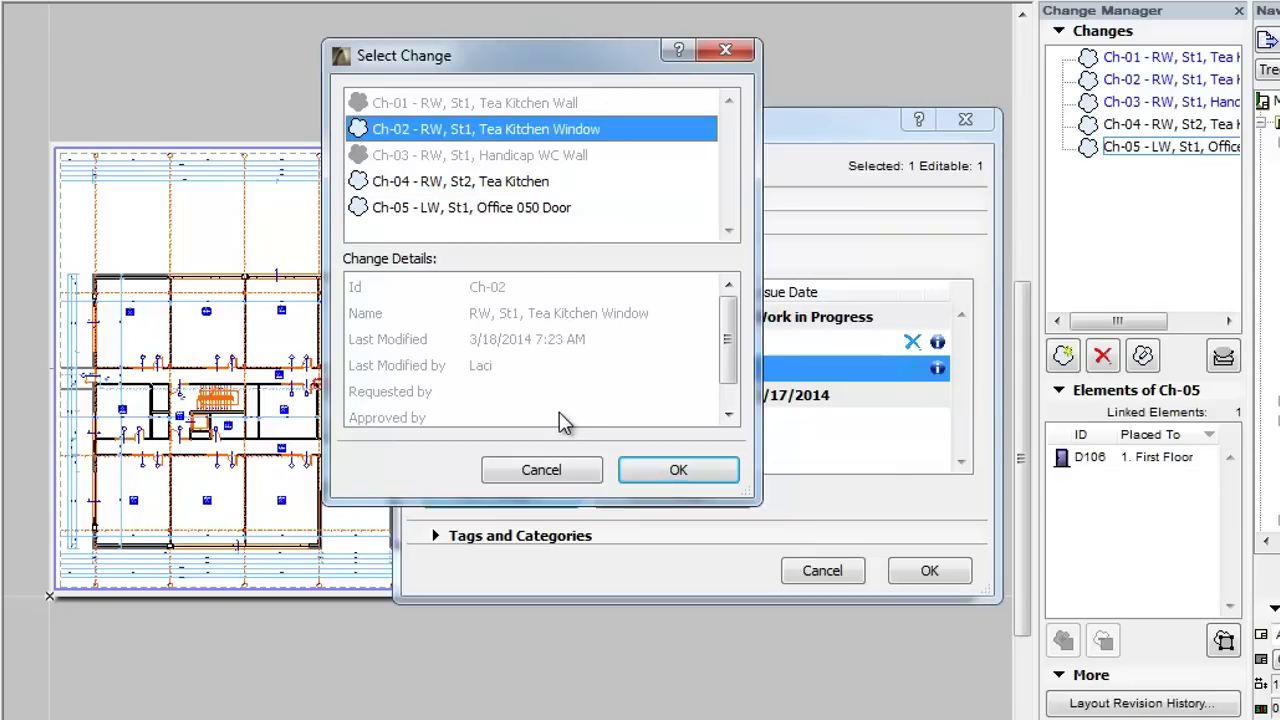
pyautogui.click(720, 482)
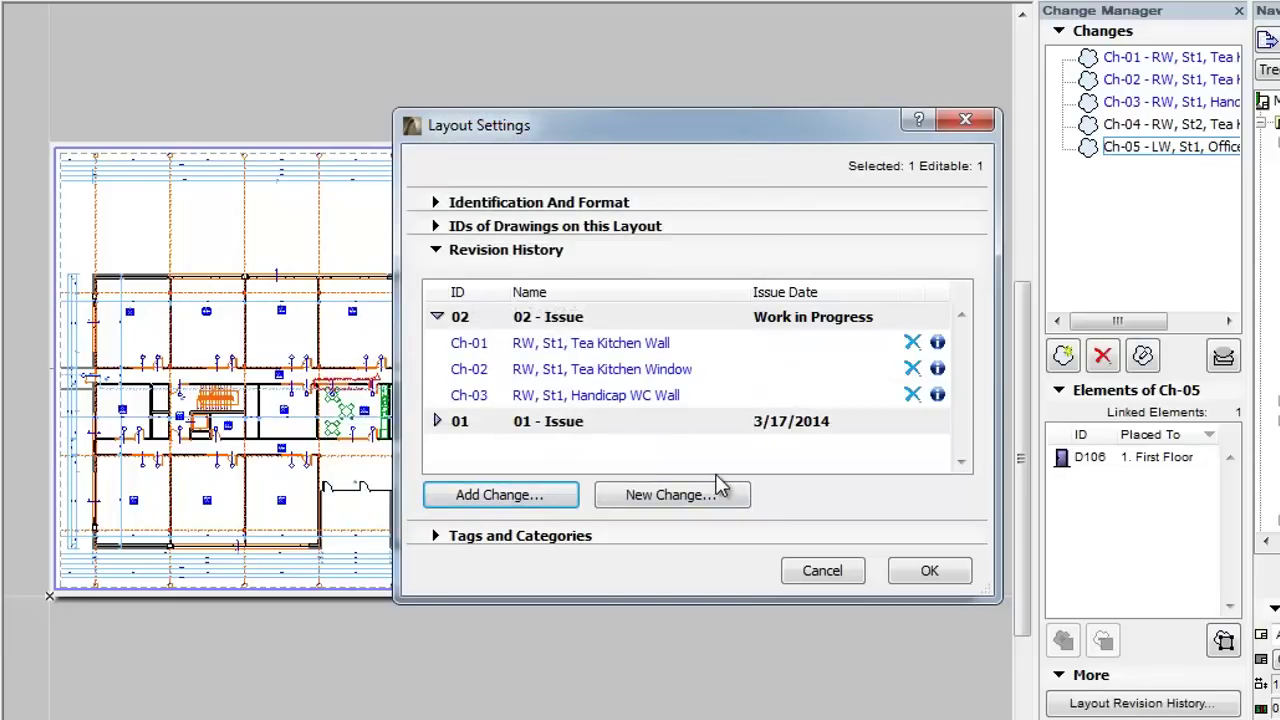
# Close Layout Settings keeping Ch-02, then select layouts A-110 and A-111 together.
pyautogui.click(709, 376)
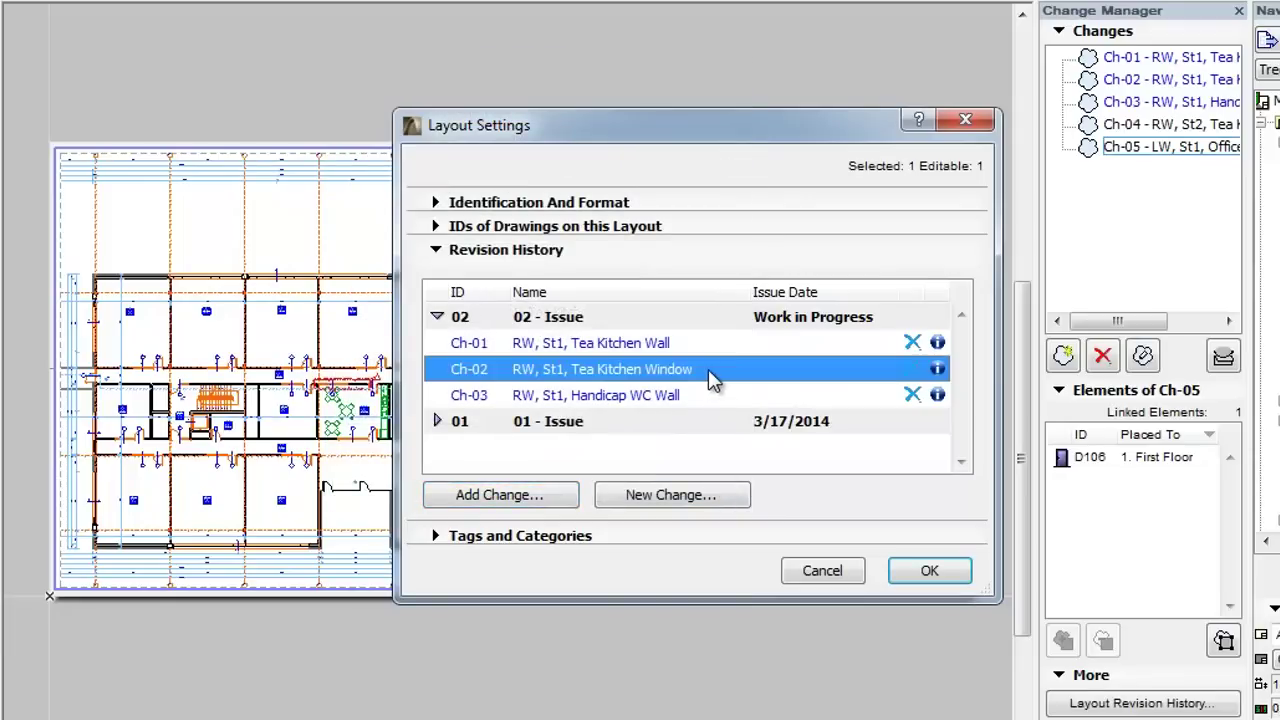
pyautogui.click(957, 577)
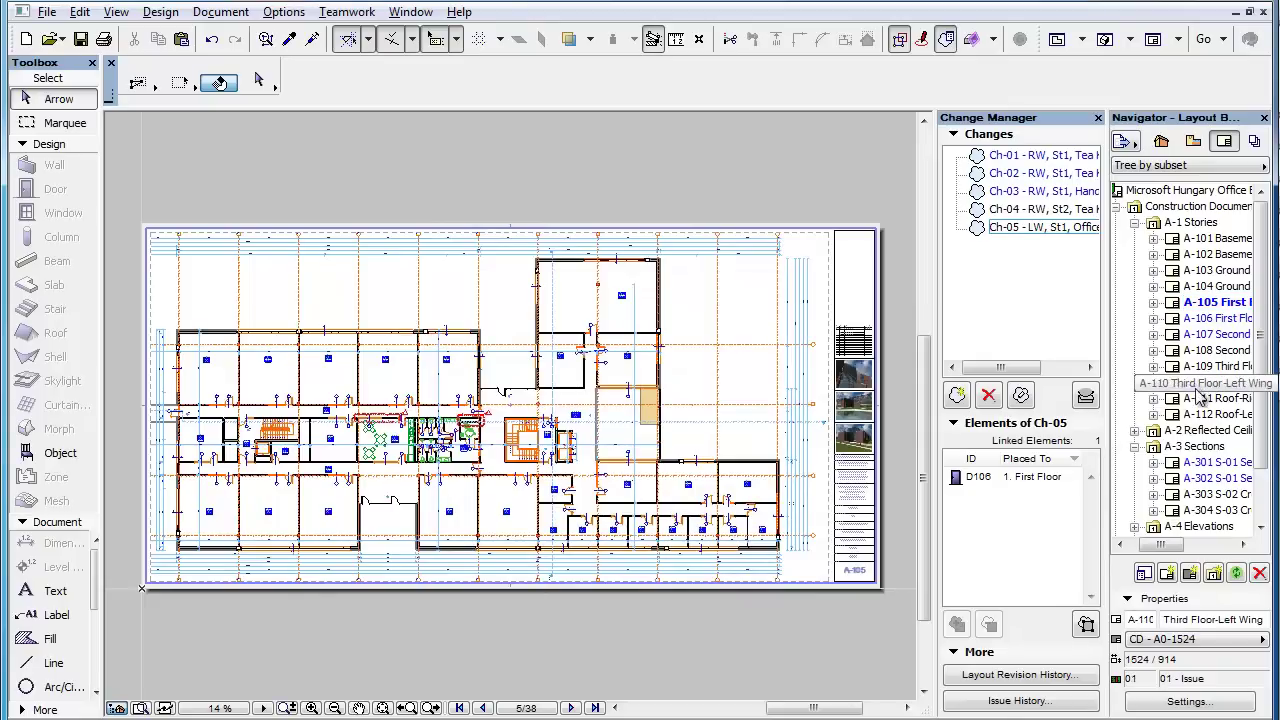
pyautogui.click(1210, 382)
pyautogui.keyDown('shift'); pyautogui.click(1205, 398); pyautogui.keyUp('shift')
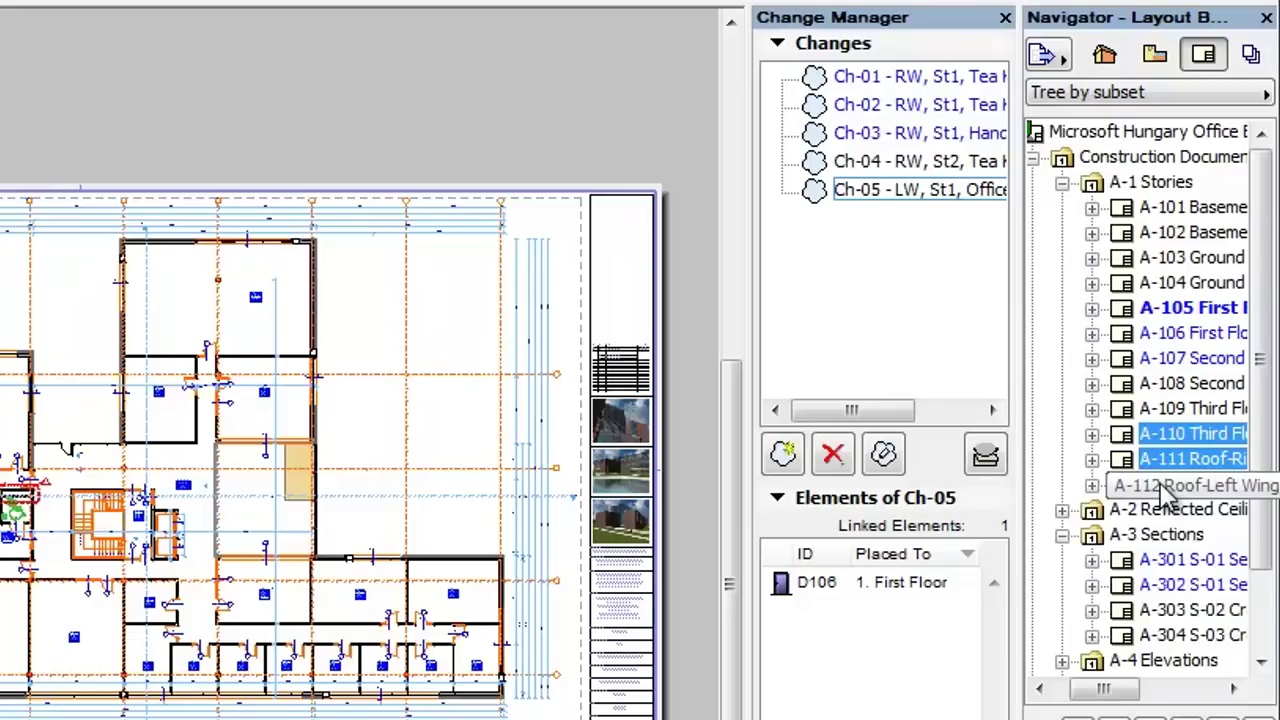
# Link change Ch-05 Office 050 Door to the three selected layouts under issue 02.
pyautogui.rightClick(1203, 422)
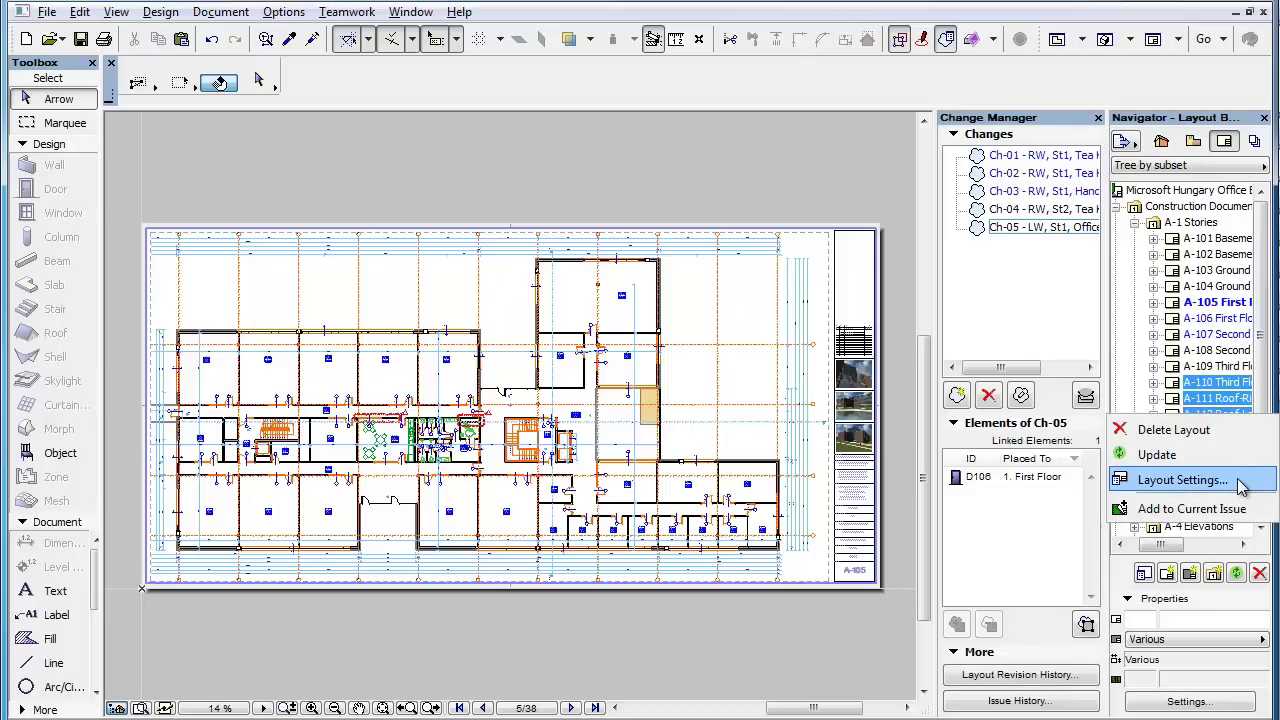
pyautogui.click(1230, 588)
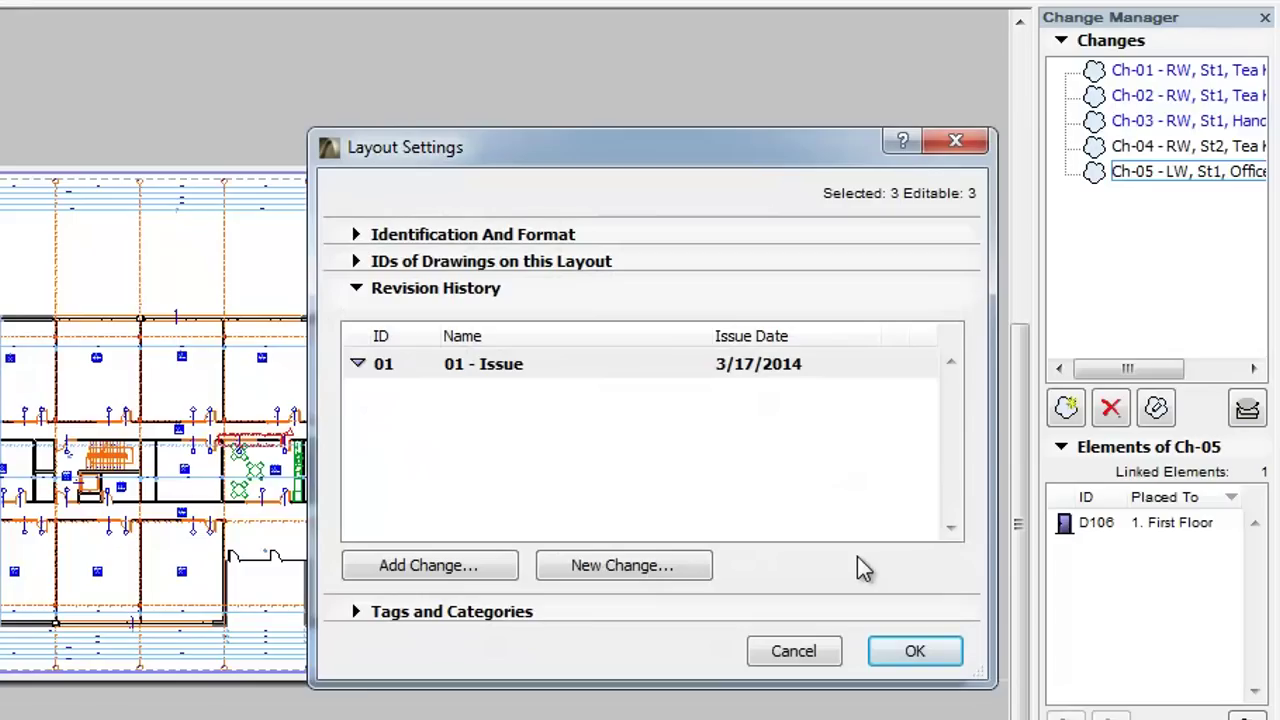
pyautogui.press('Tab')
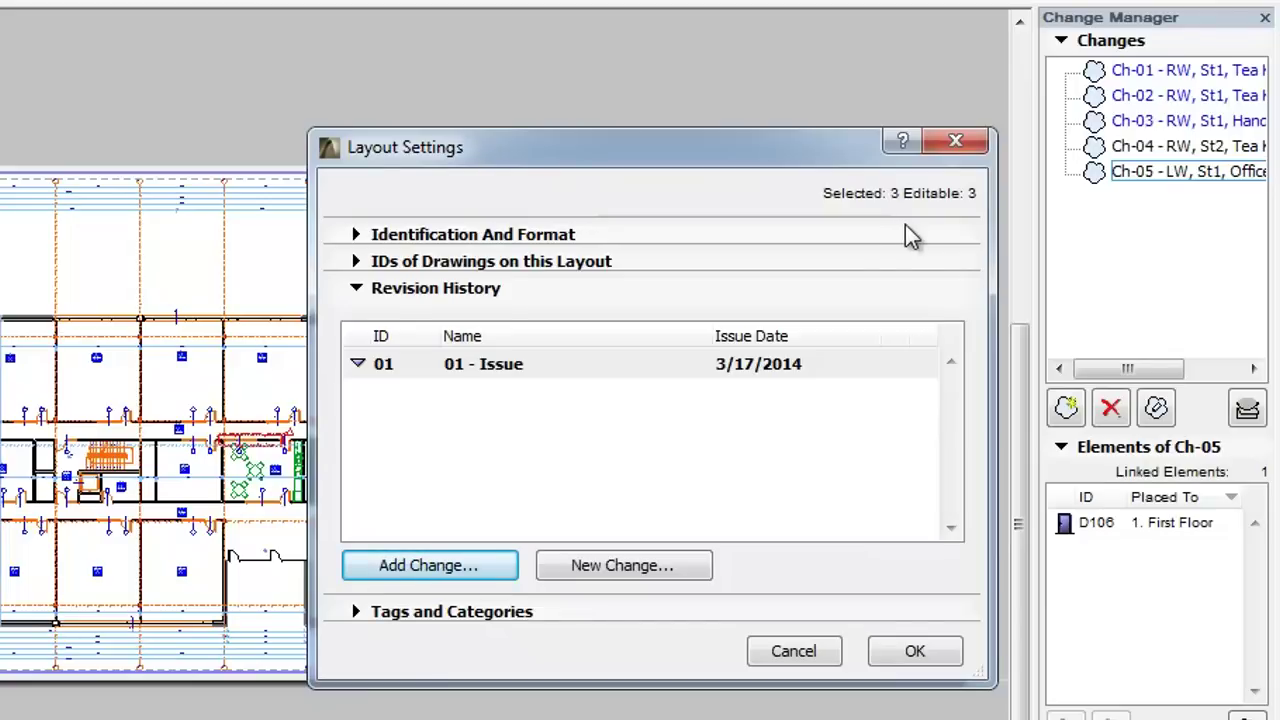
pyautogui.click(503, 567)
pyautogui.click(567, 243)
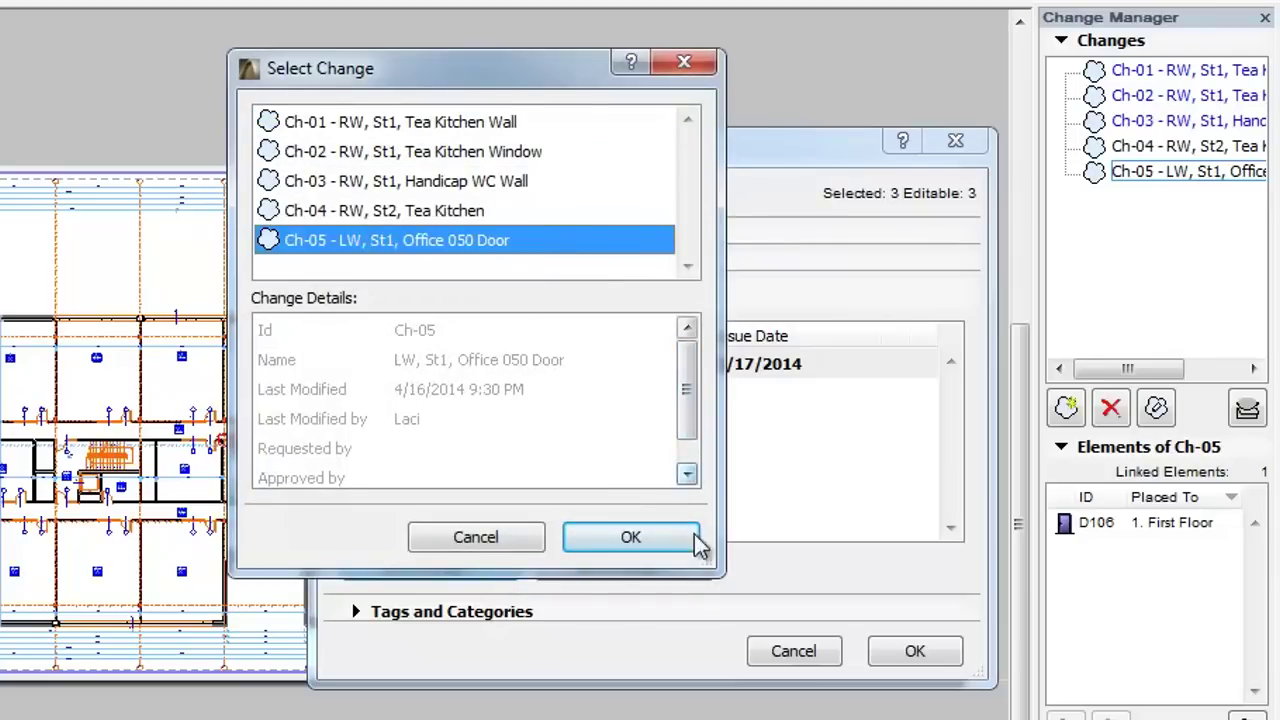
pyautogui.click(631, 540)
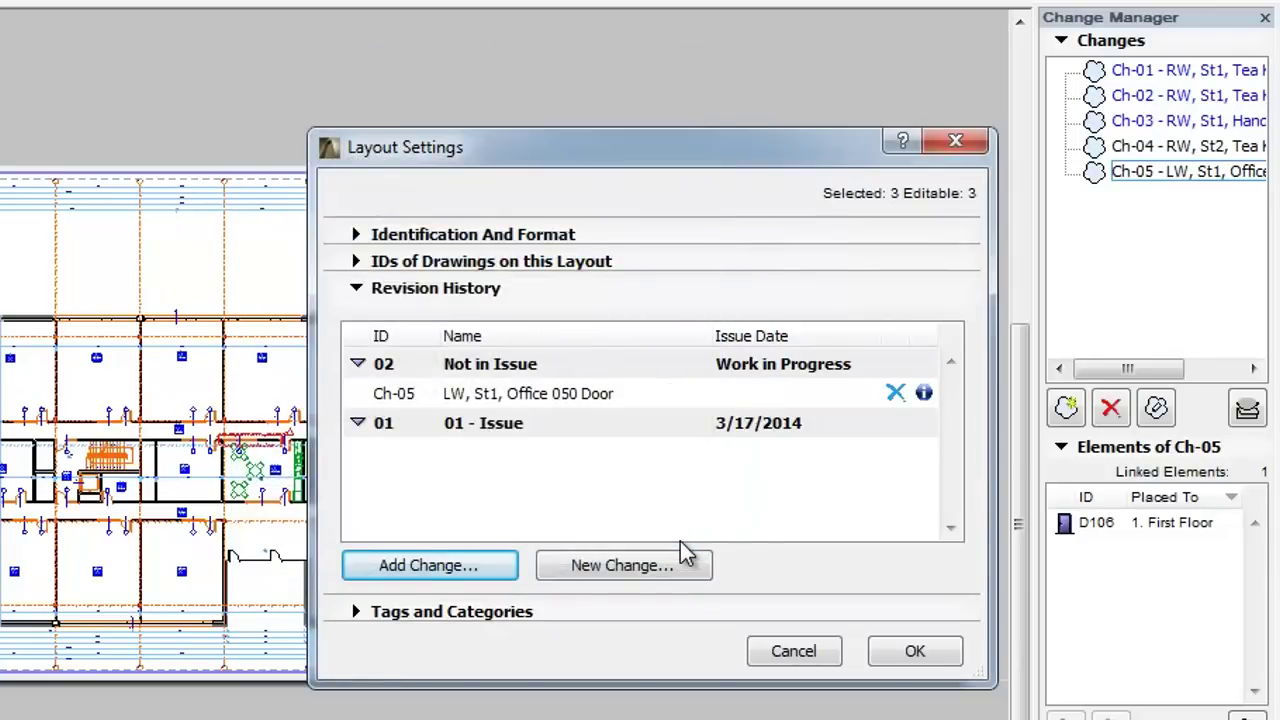
pyautogui.click(956, 657)
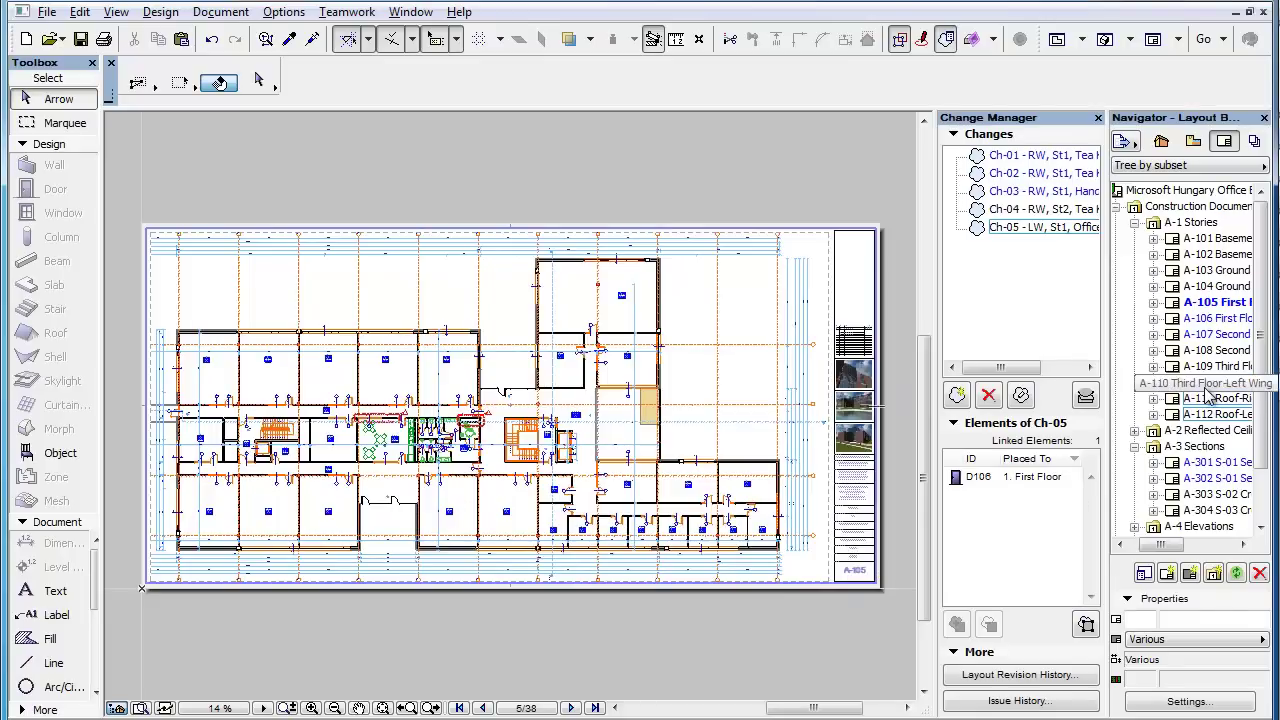
pyautogui.click(1205, 384)
pyautogui.rightClick(1205, 384)
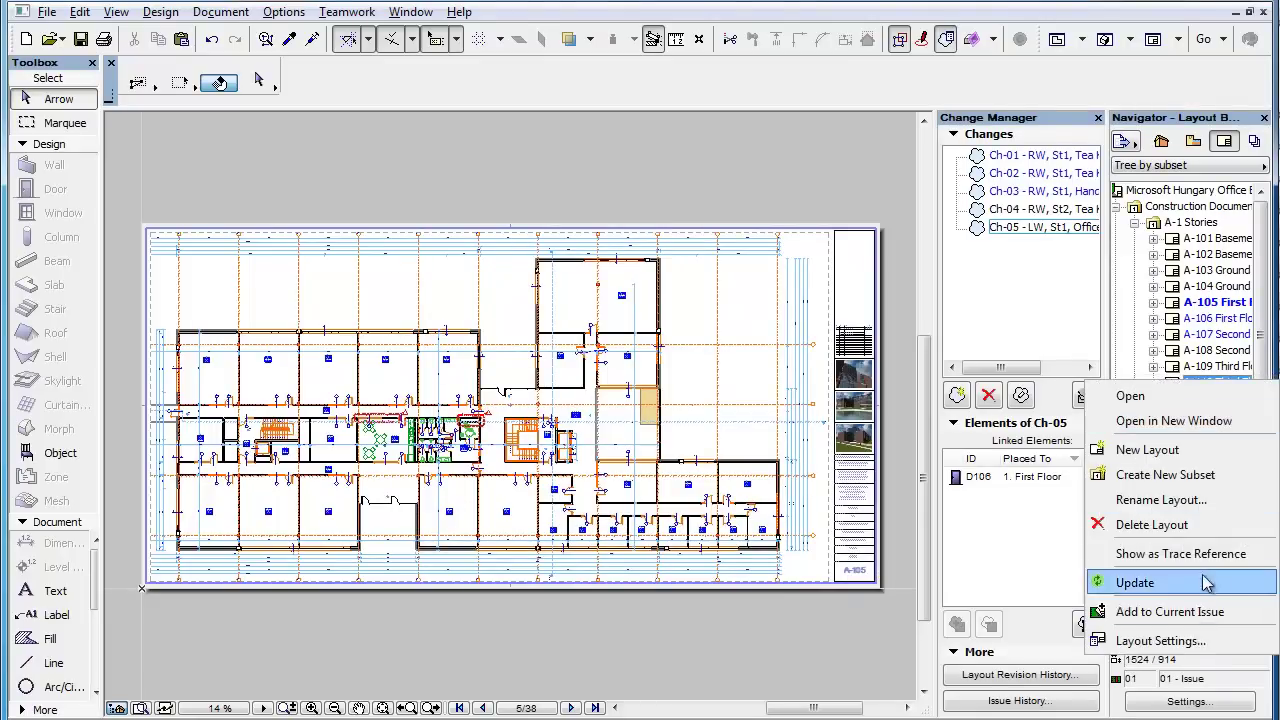
pyautogui.click(1160, 640)
pyautogui.click(646, 386)
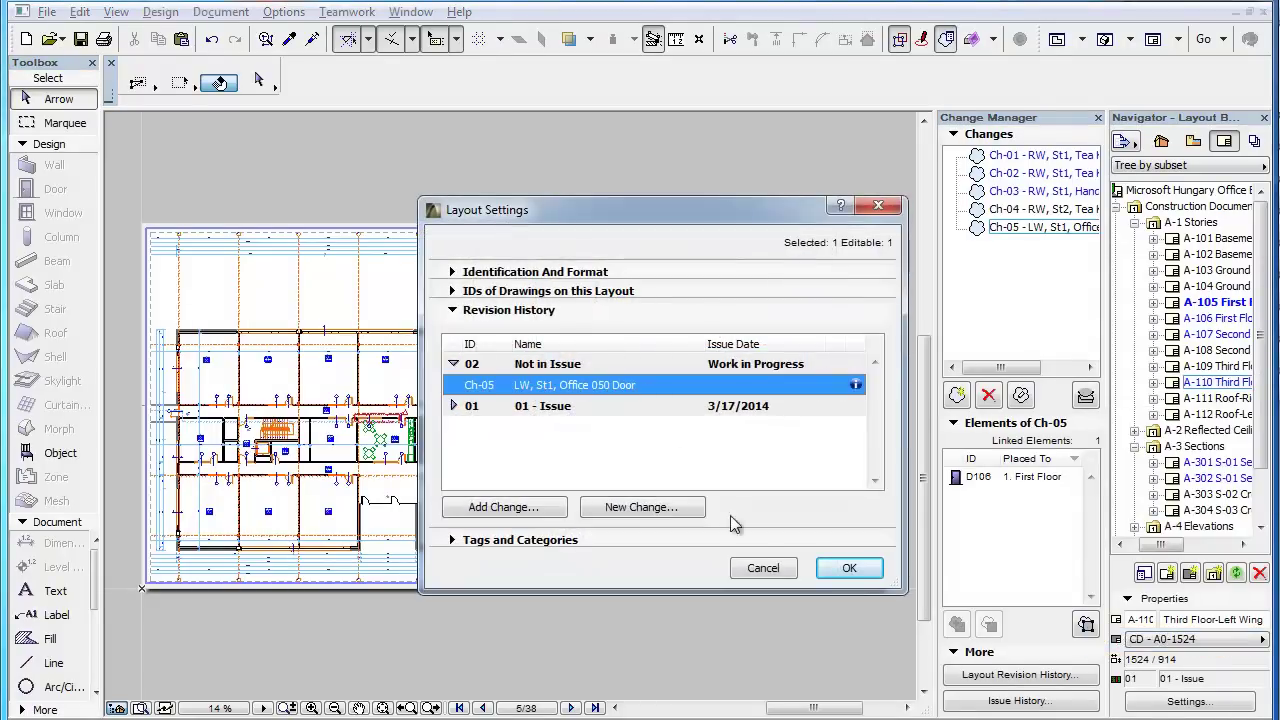
pyautogui.click(763, 568)
pyautogui.click(1215, 398)
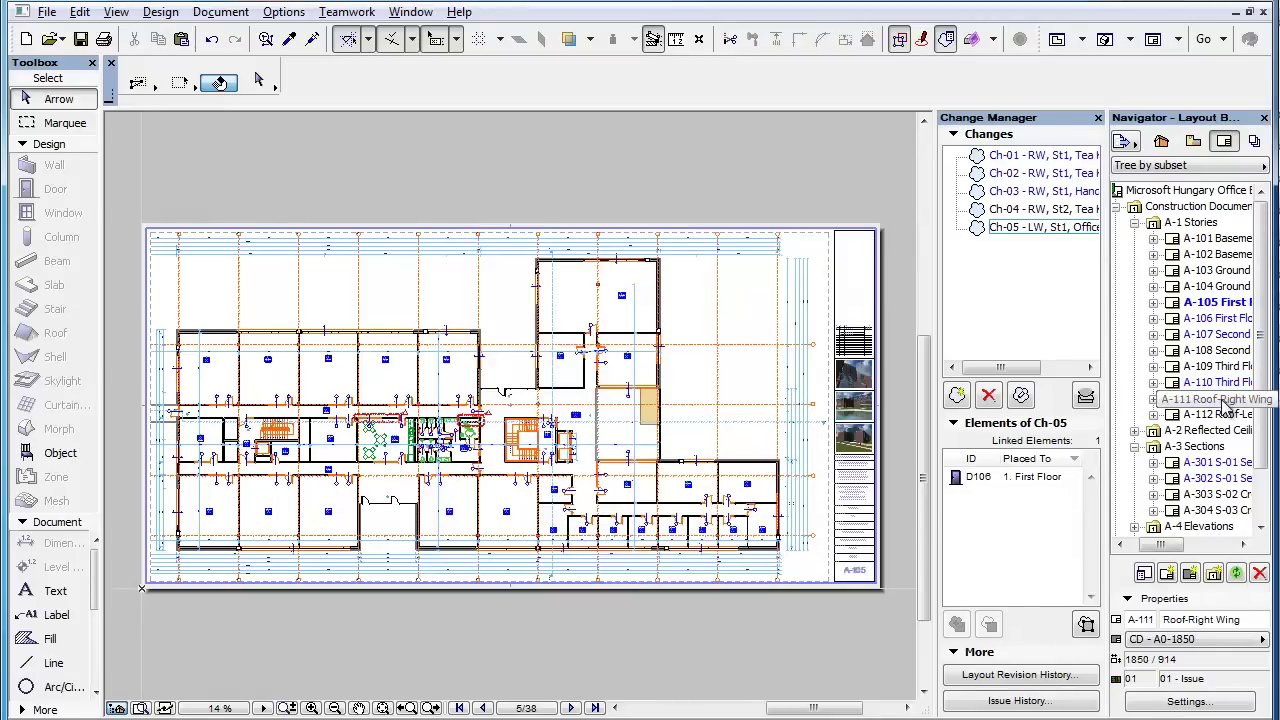
pyautogui.rightClick(1215, 398)
pyautogui.click(1160, 660)
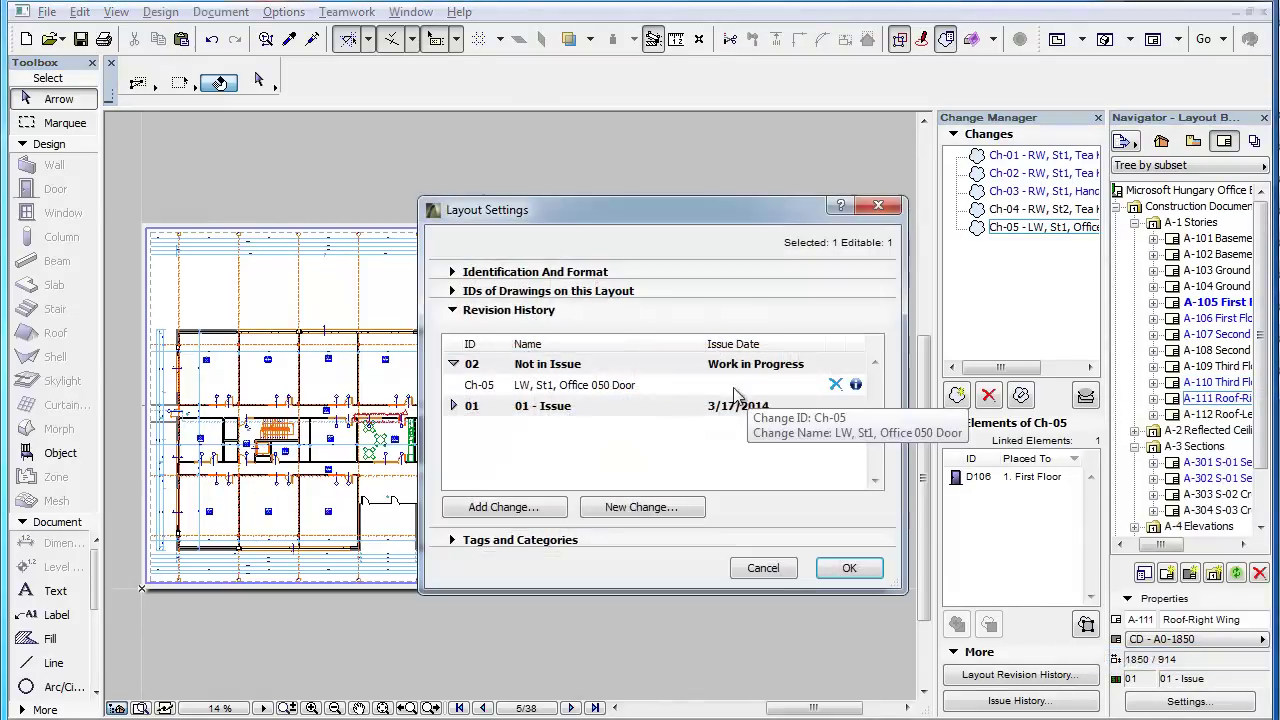
pyautogui.click(660, 384)
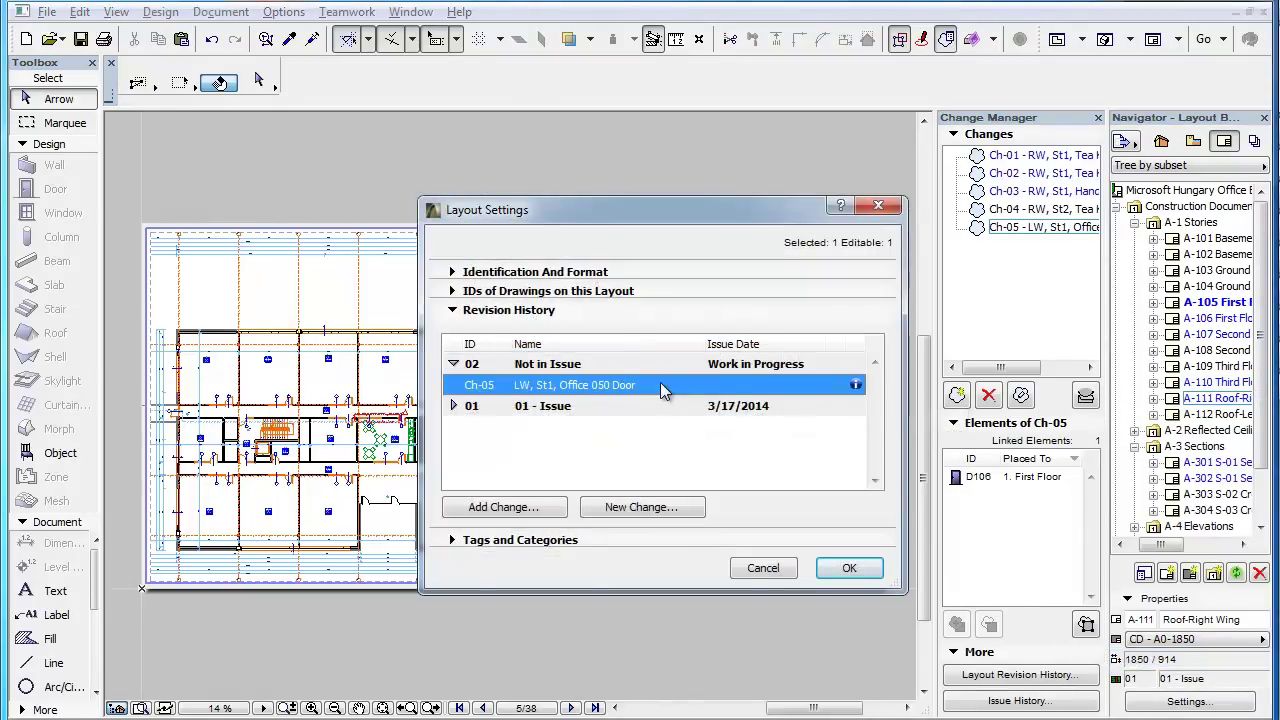
pyautogui.click(776, 574)
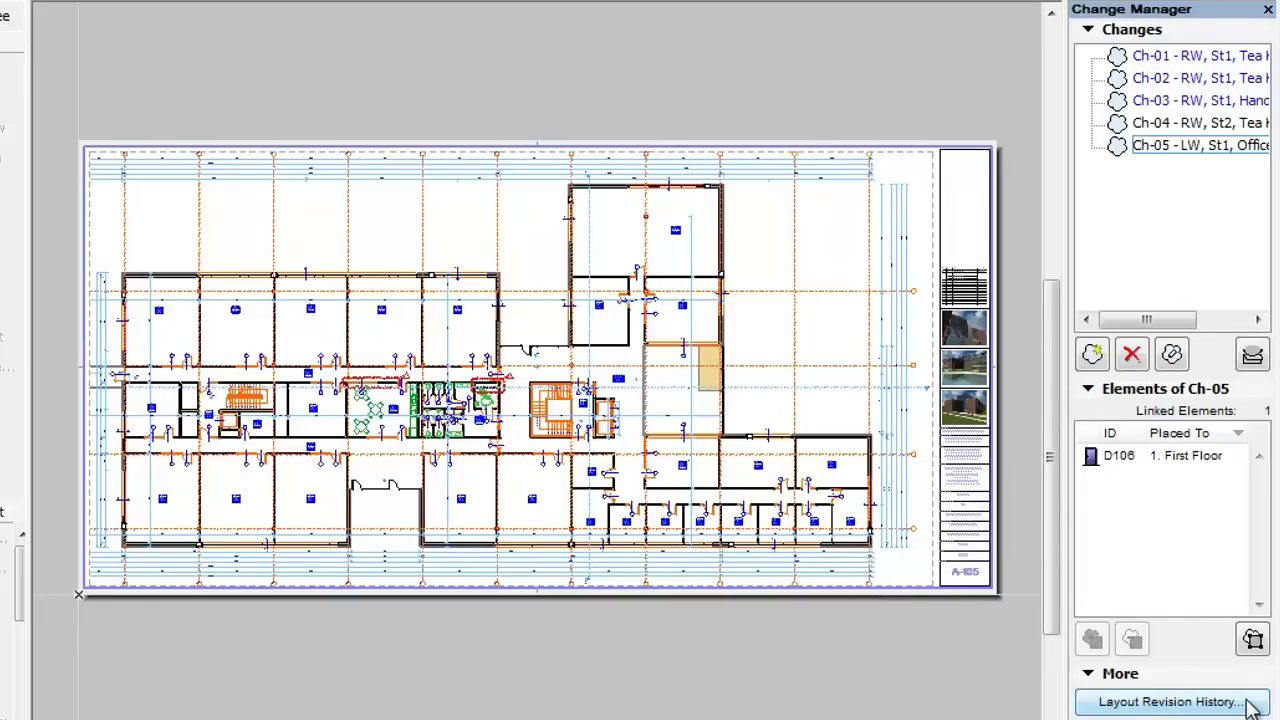
# Create new change Ch-06 named 'LW, St1, Restroom' under issue 02 and apply.
pyautogui.click(1250, 704)
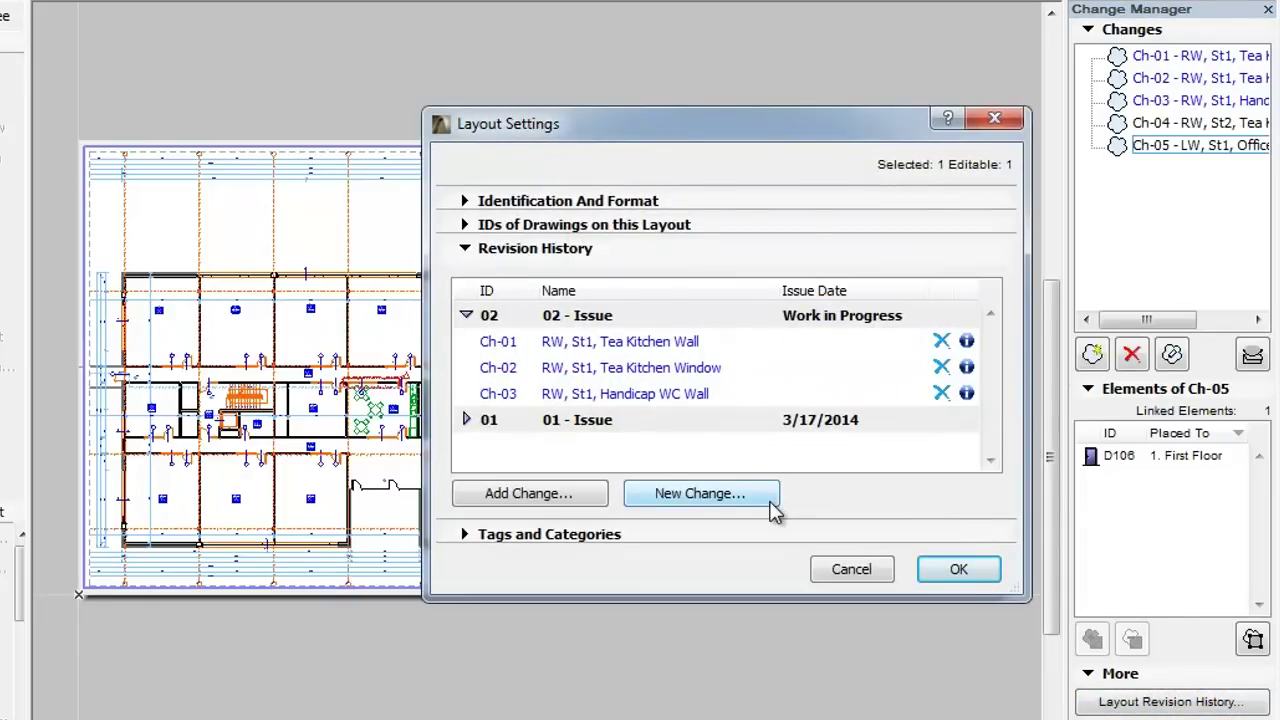
pyautogui.click(771, 504)
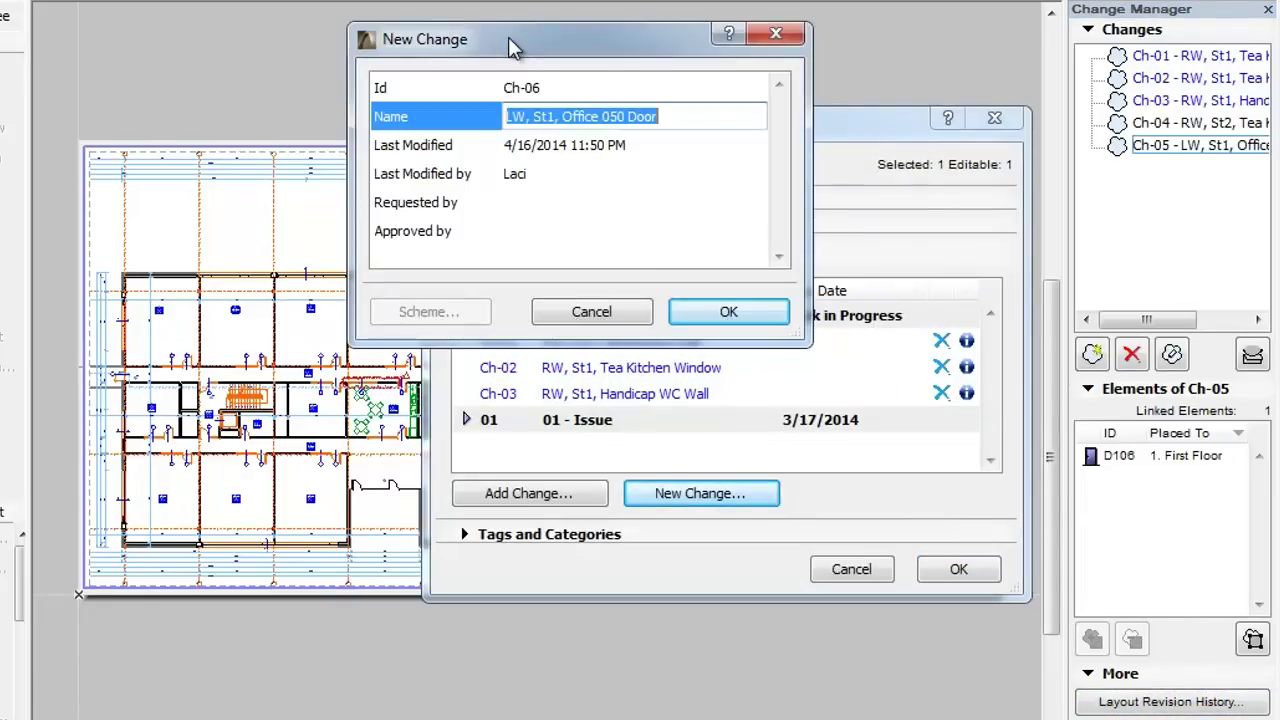
pyautogui.click(686, 117)
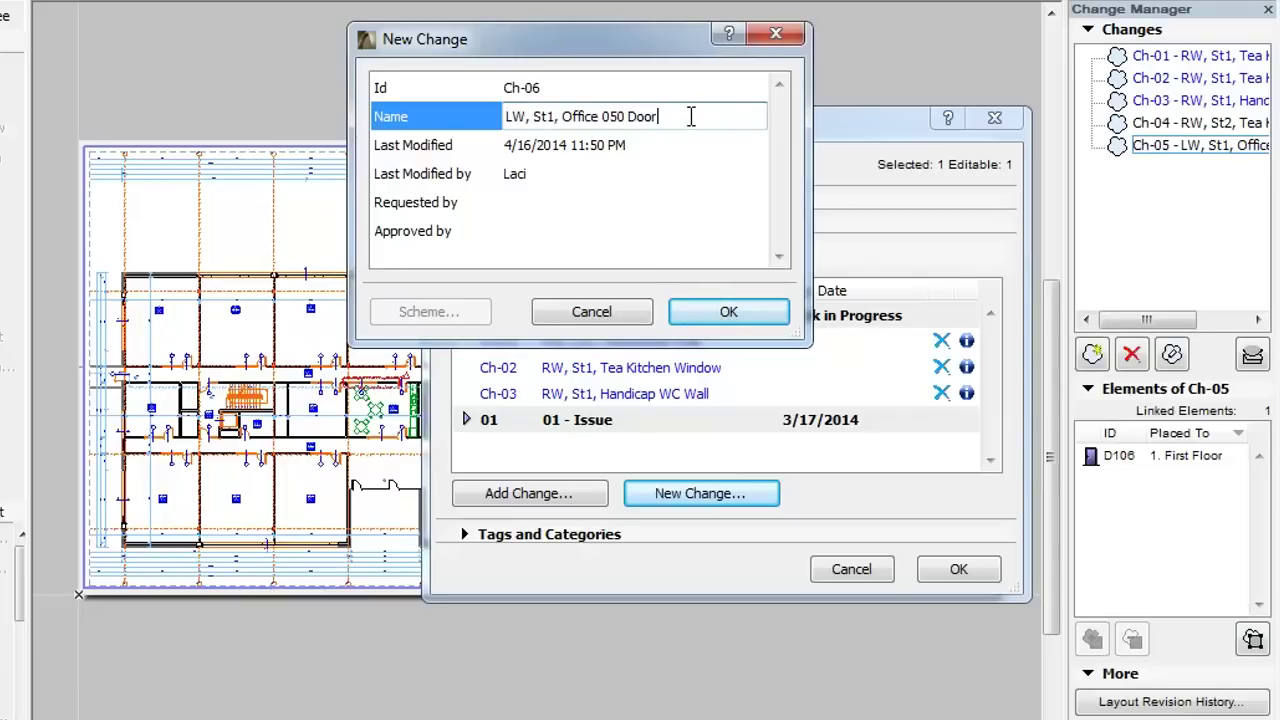
pyautogui.moveTo(690, 117); pyautogui.dragTo(567, 120)
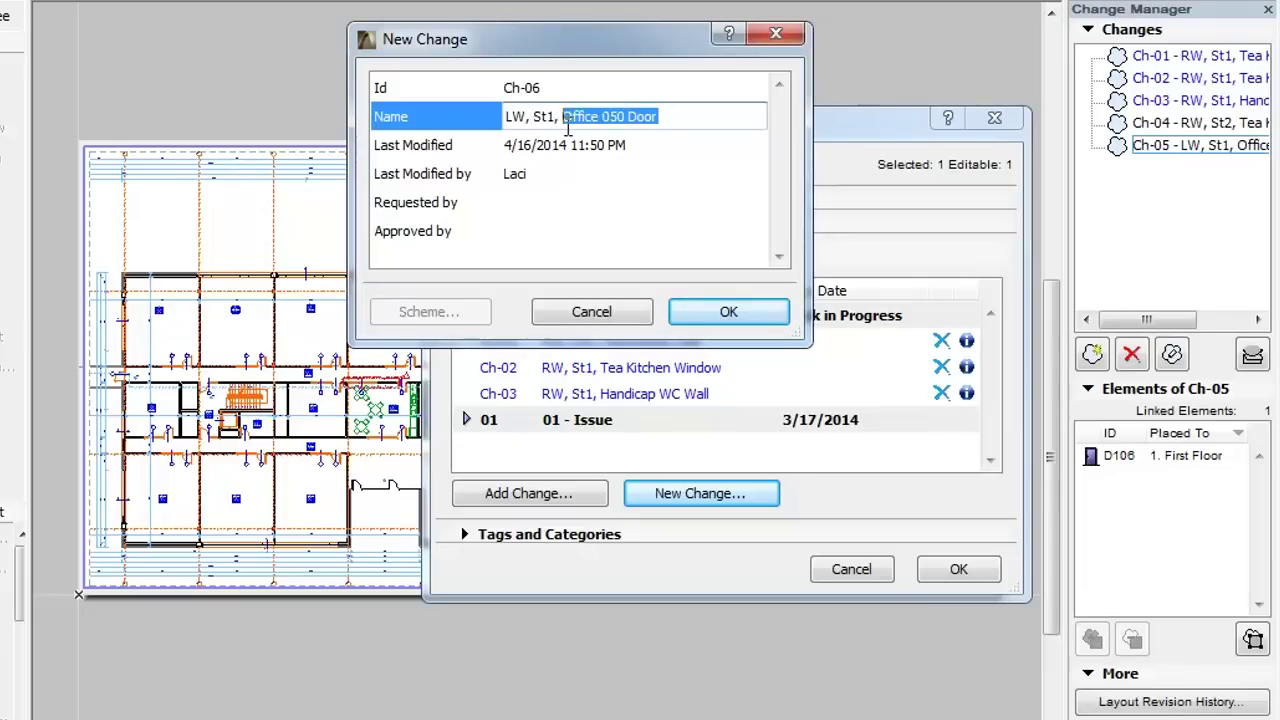
pyautogui.write('Restroom')
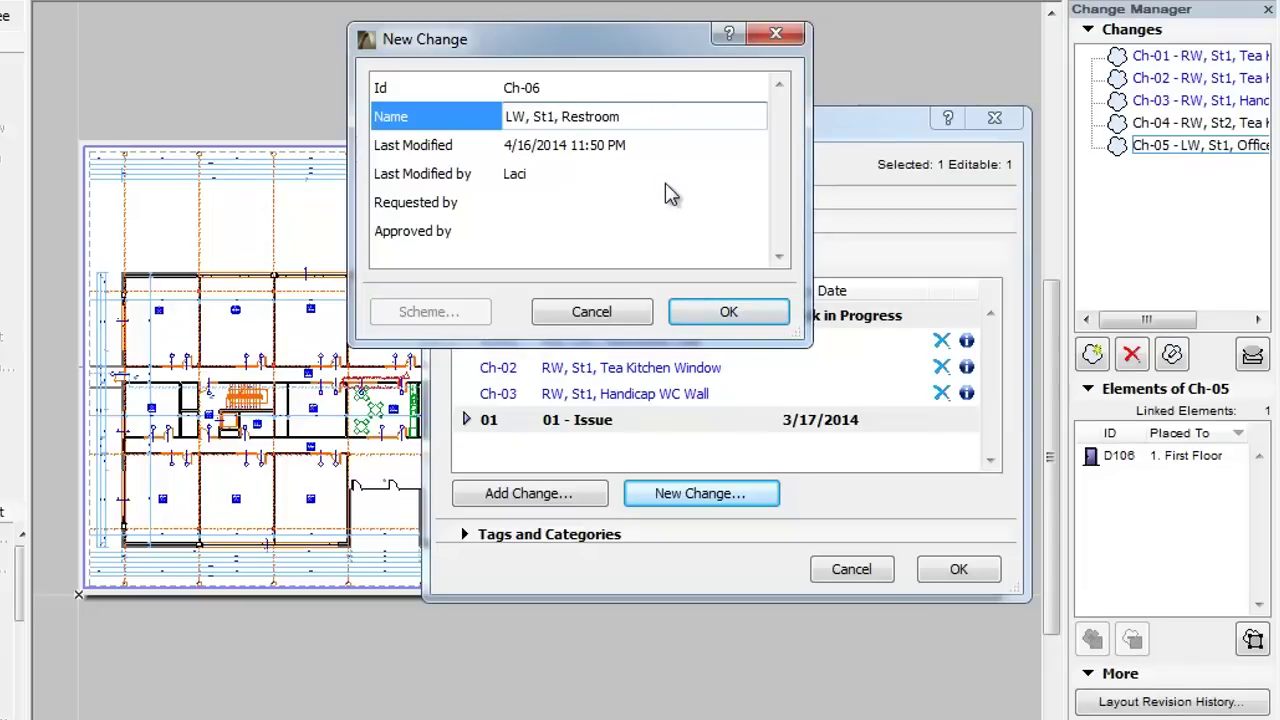
pyautogui.click(783, 316)
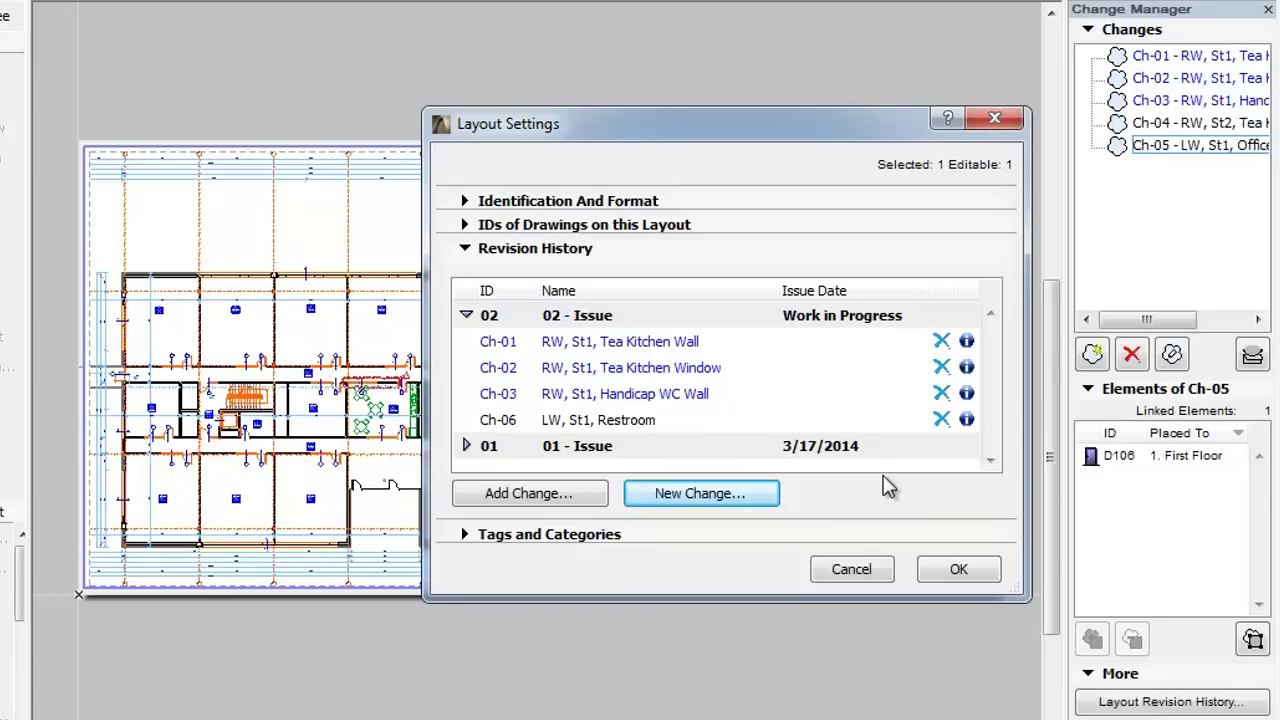
pyautogui.click(991, 571)
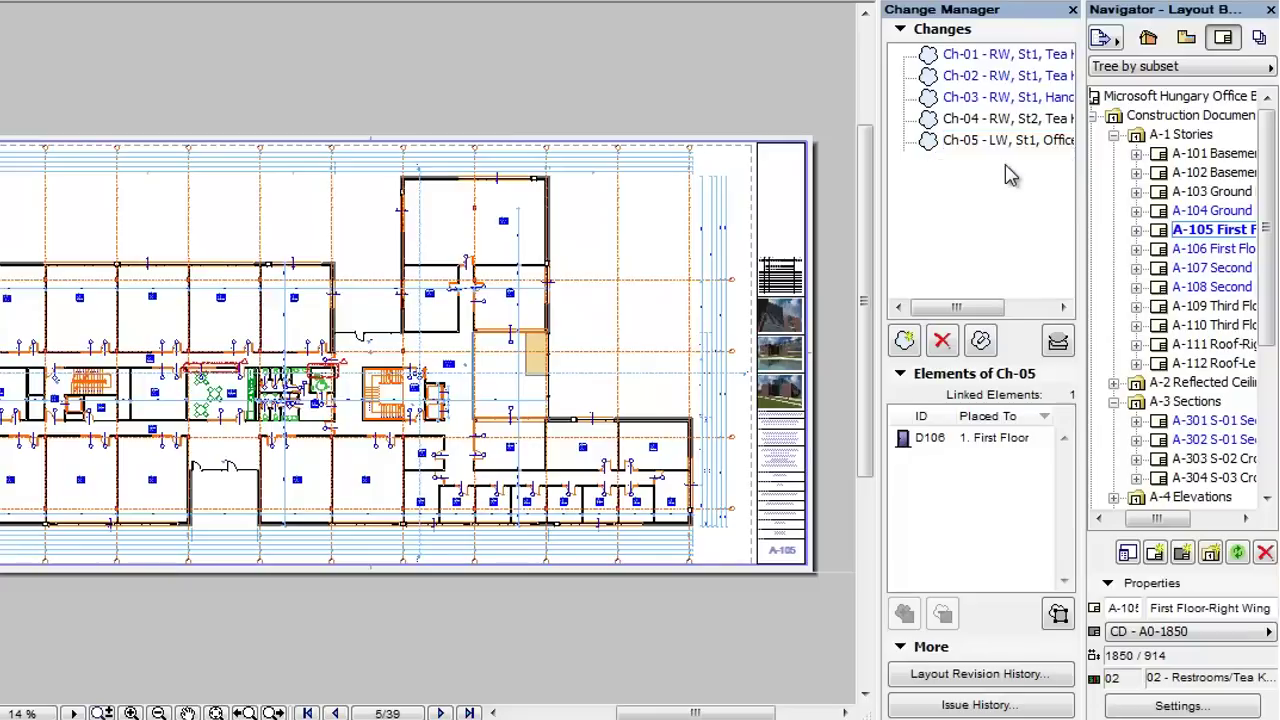
# Select Ch-06 in Change Manager, check the revision table, then zoom to the restroom plan.
pyautogui.click(1046, 248)
pyautogui.moveTo(956, 307); pyautogui.dragTo(980, 312)
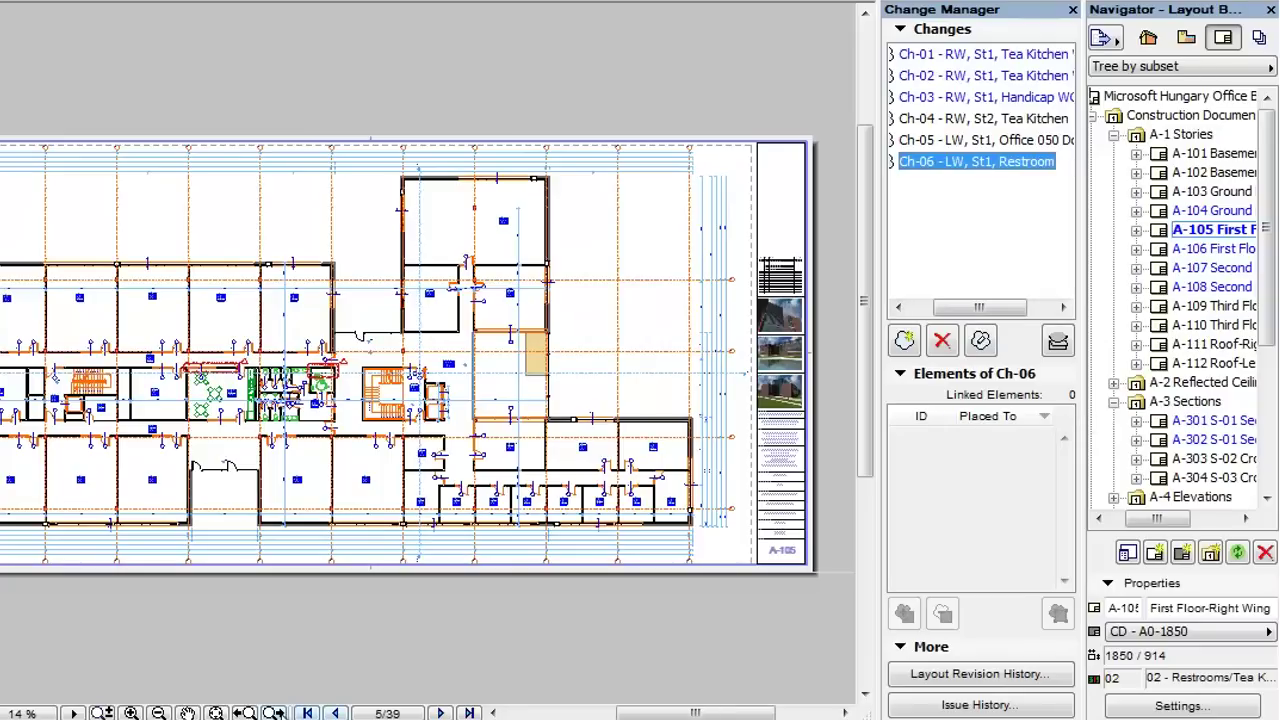
pyautogui.click(274, 712)
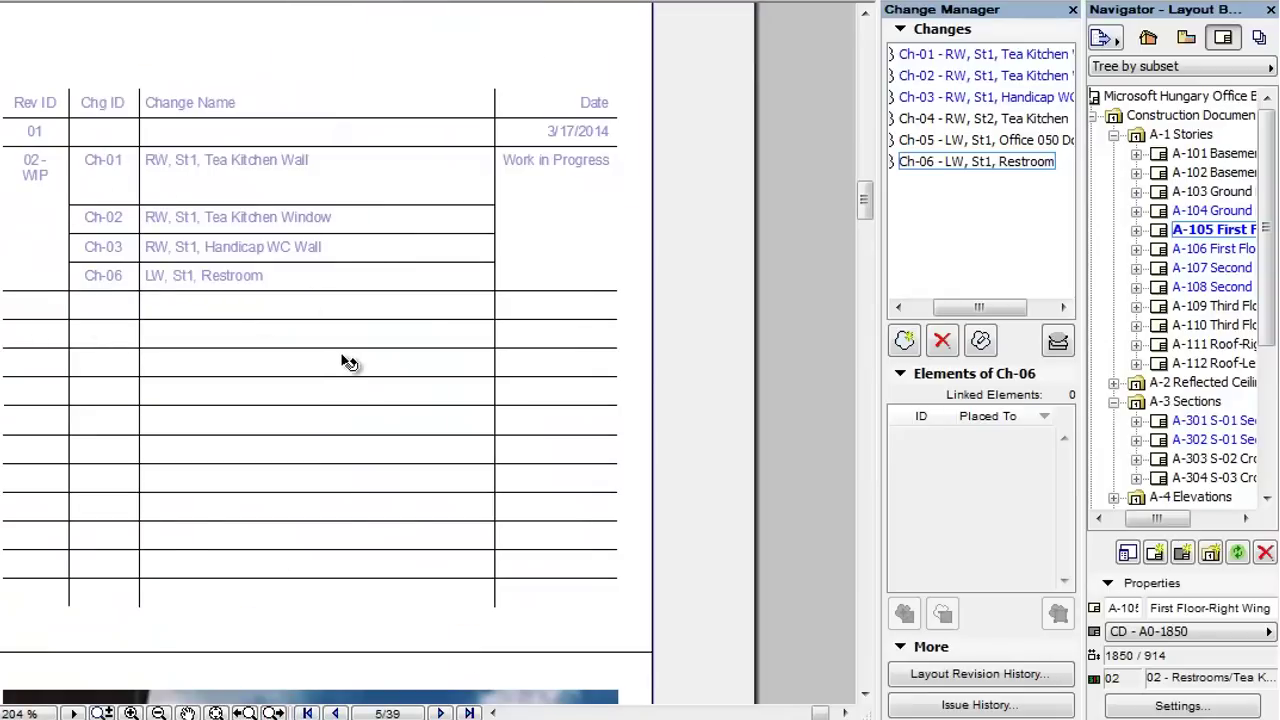
pyautogui.click(246, 712)
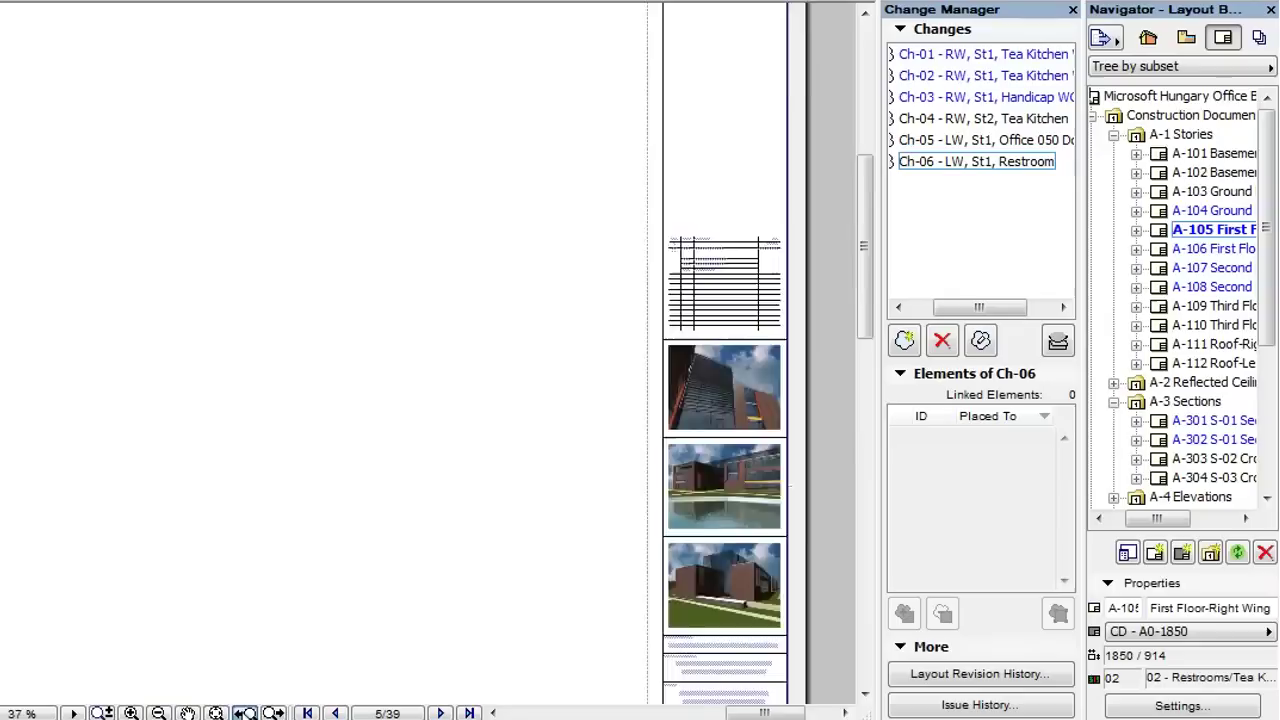
pyautogui.click(246, 712)
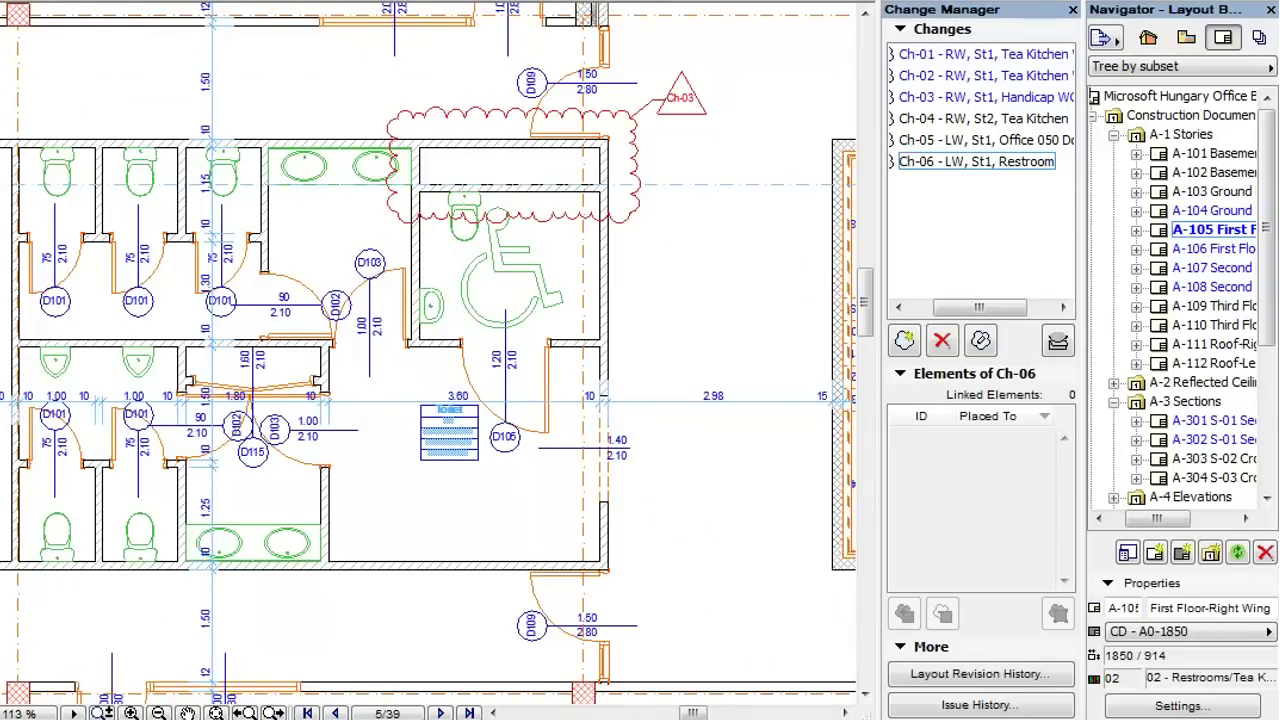
# Draw a revision cloud around the restroom sinks and place its Ch-07 marker.
pyautogui.click(151, 589)
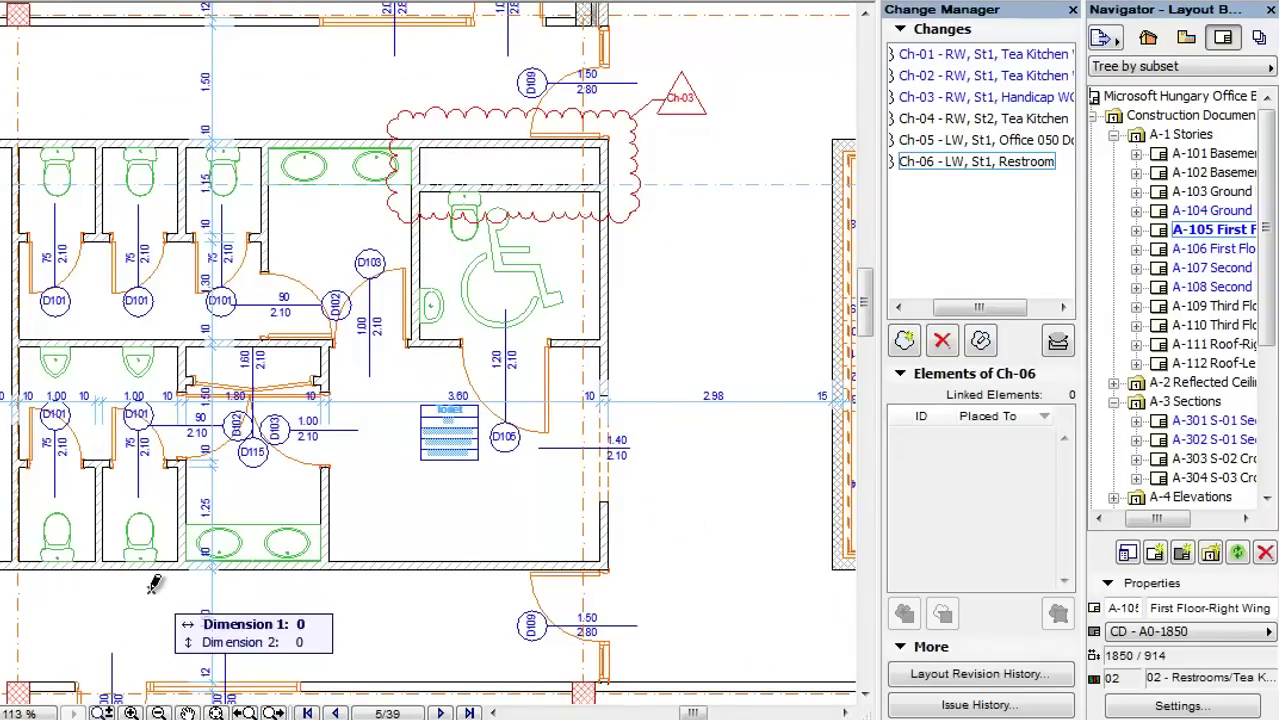
pyautogui.click(363, 491)
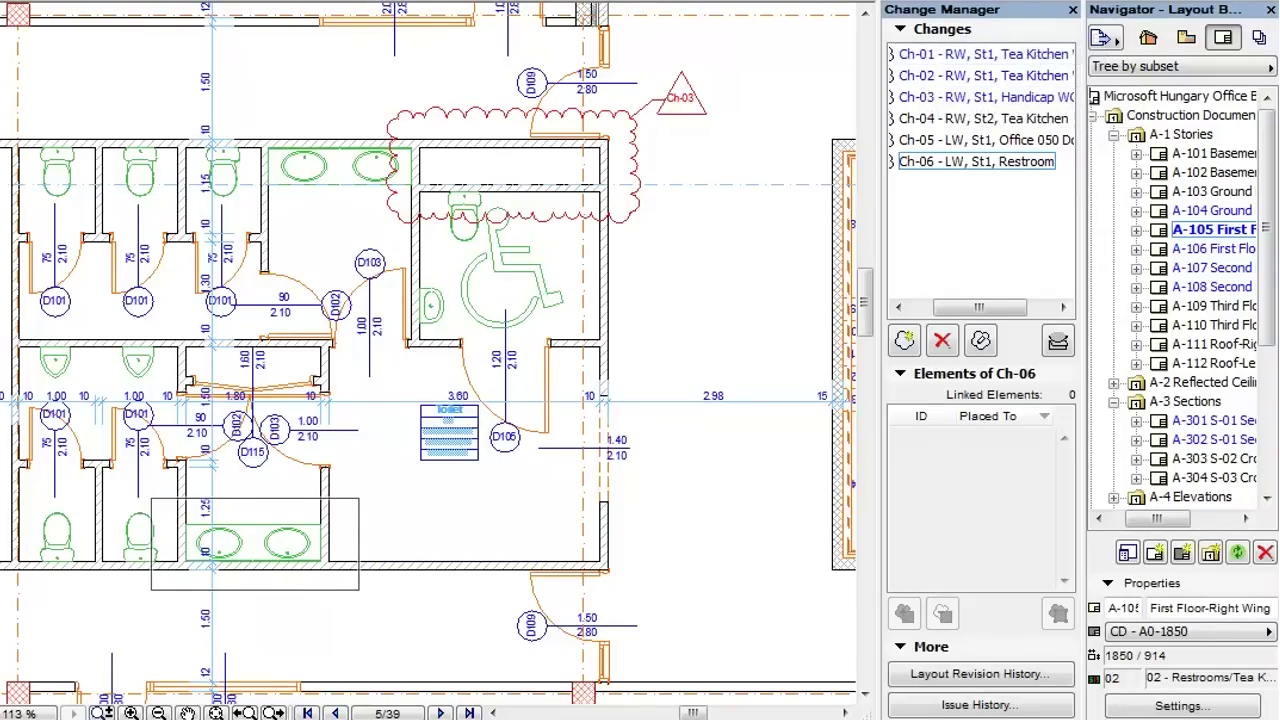
pyautogui.click(386, 477)
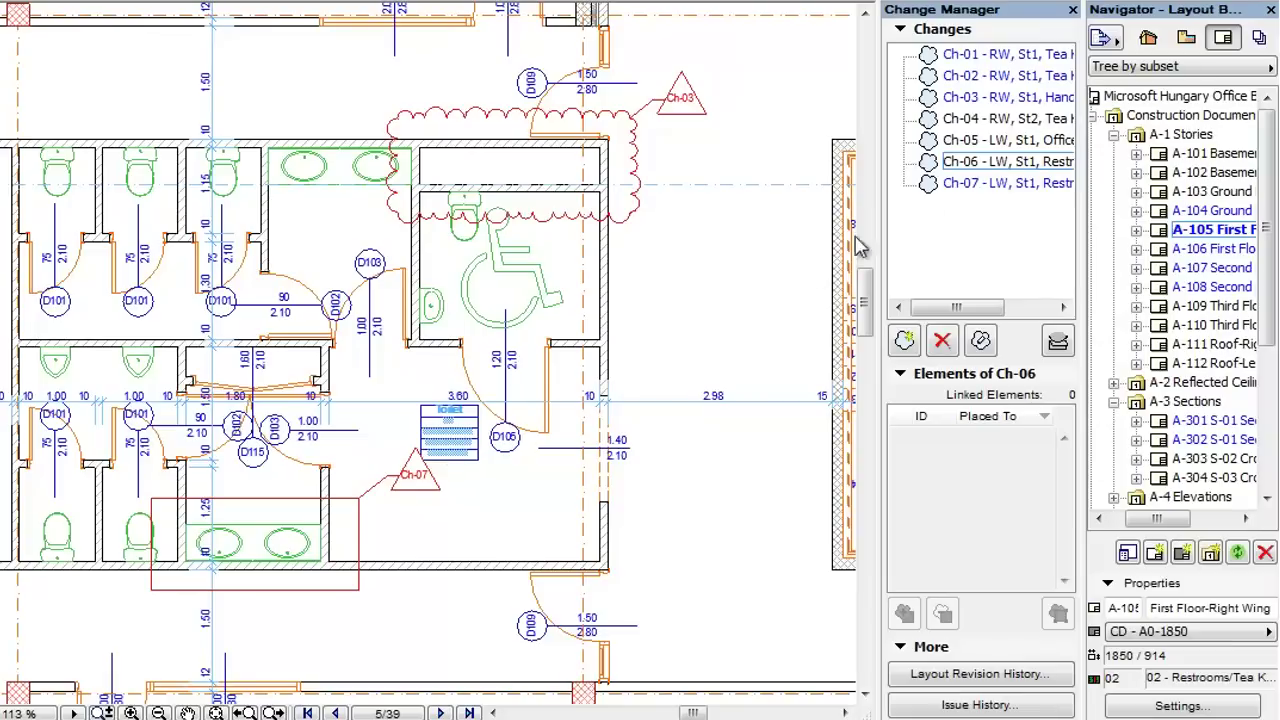
# Select Ch-07 in Change Manager and zoom to the layout's revision table.
pyautogui.click(960, 184)
pyautogui.moveTo(955, 310); pyautogui.dragTo(982, 309)
pyautogui.click(274, 712)
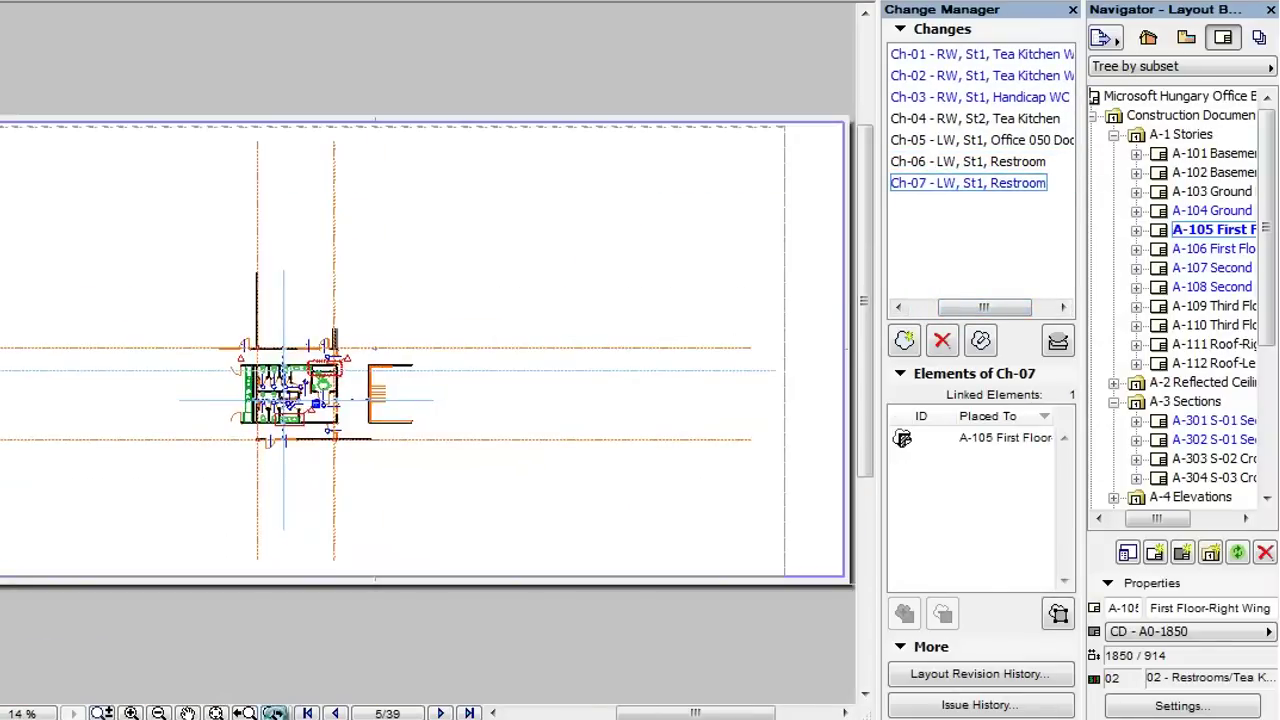